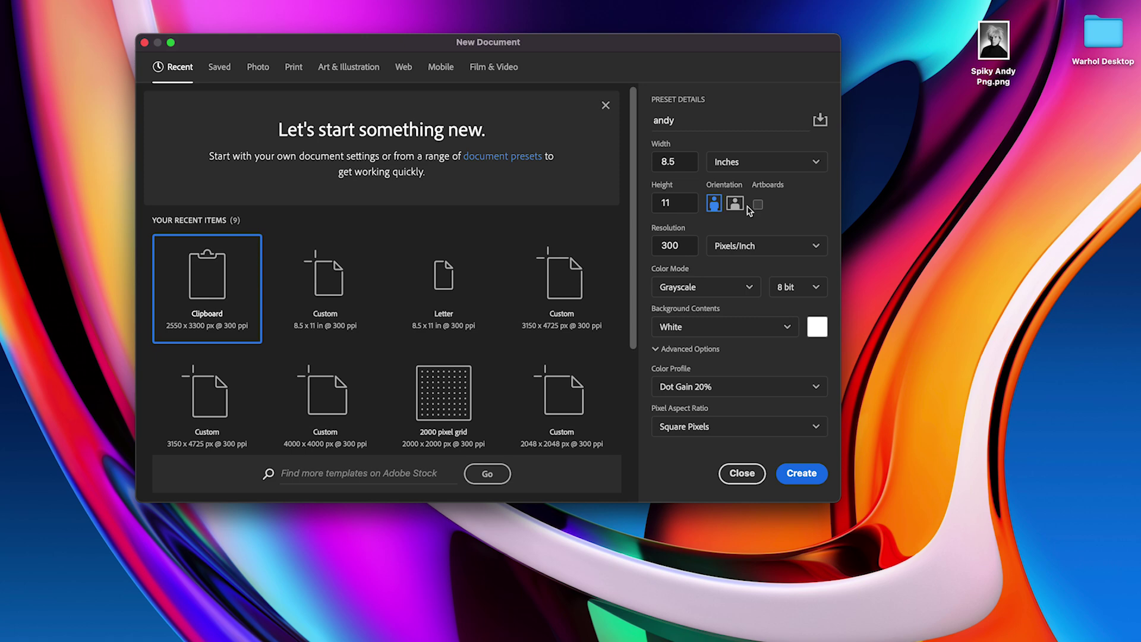
Switch the new document's size units to pixels and centimeters, and back to inches.
click(682, 165)
click(681, 204)
click(682, 205)
click(738, 171)
click(740, 182)
click(743, 170)
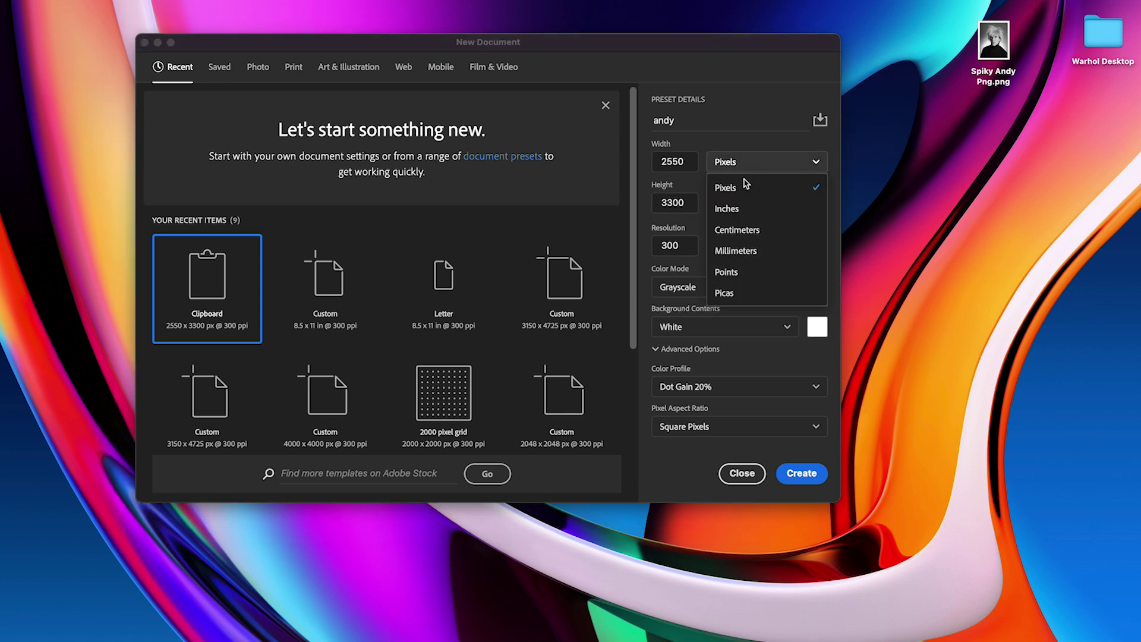
click(741, 231)
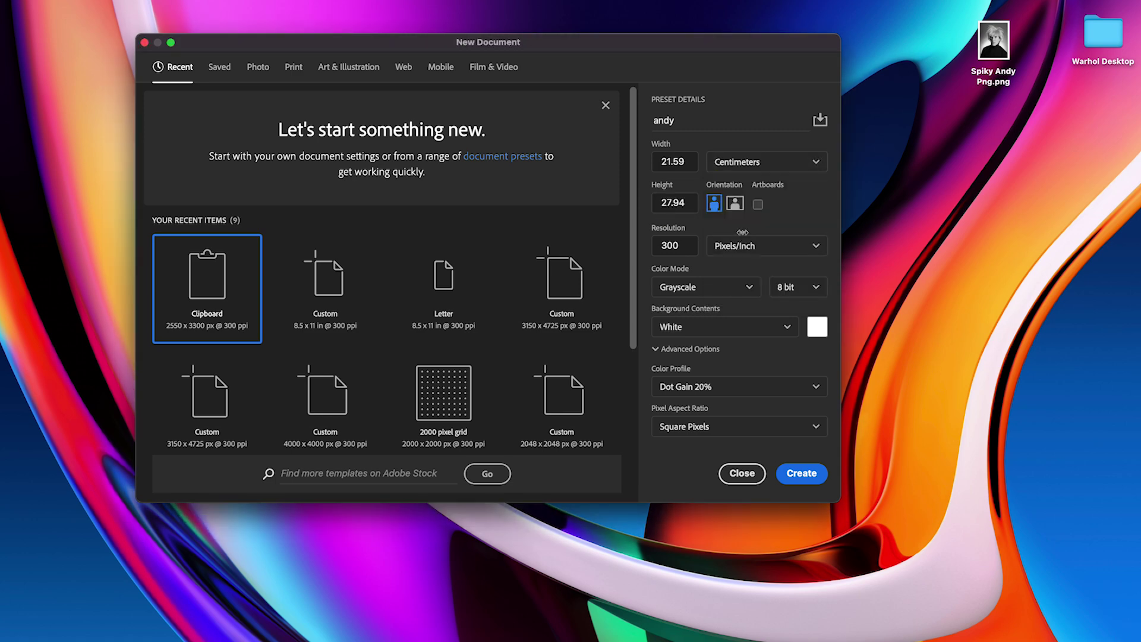
click(768, 168)
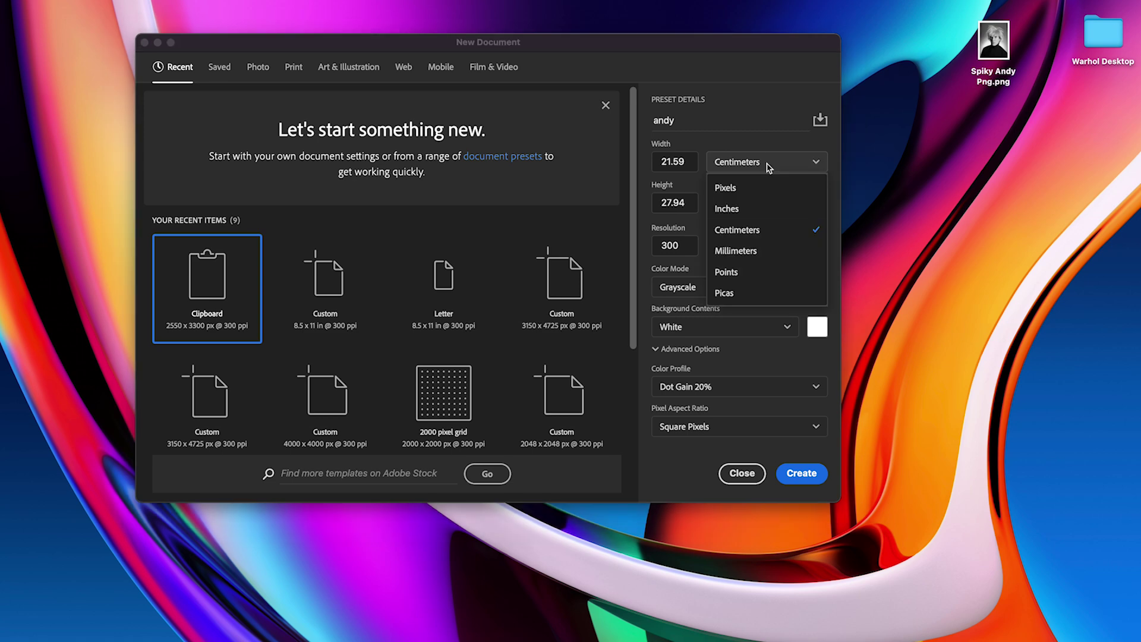
click(761, 207)
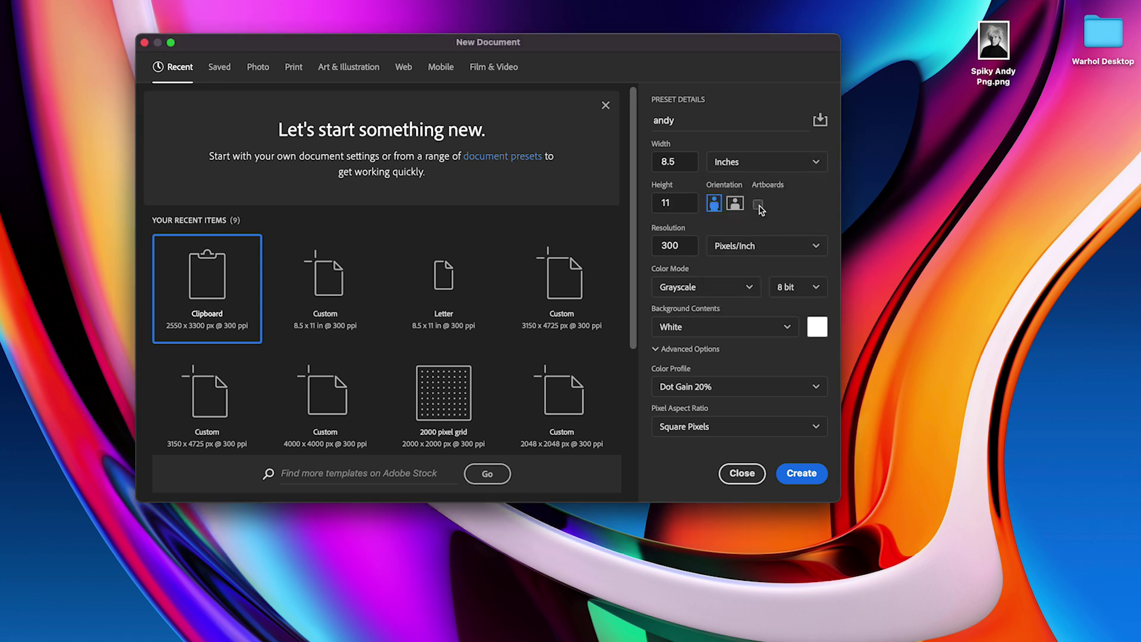
Create the 8.5 by 11 inch portrait document in Grayscale color mode at 300 pixels/inch with a white background.
click(733, 285)
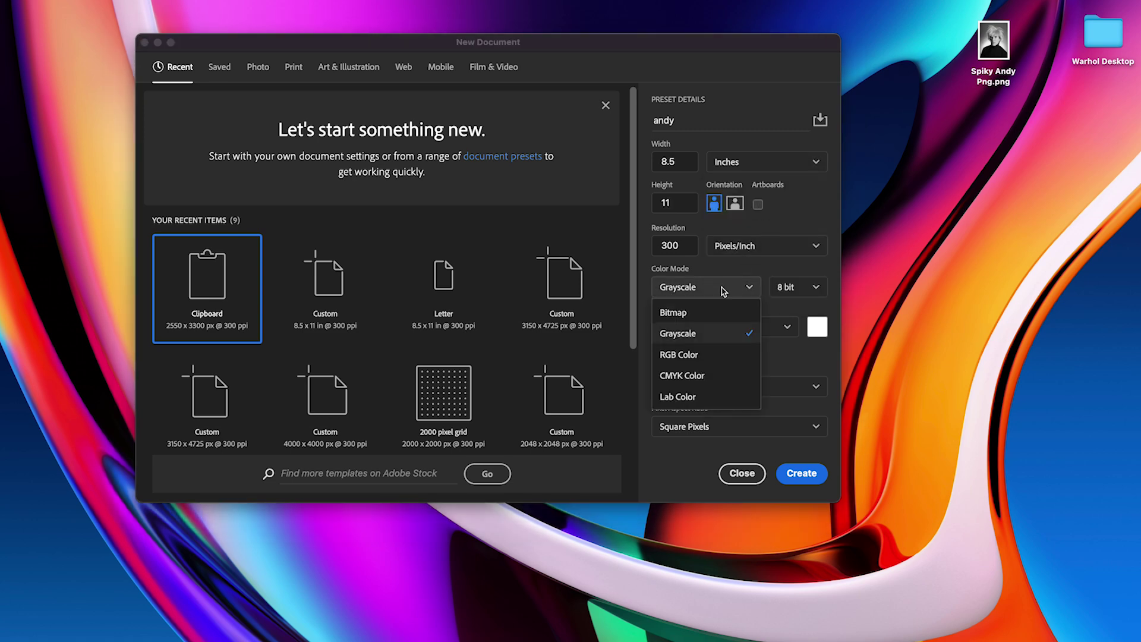
click(696, 337)
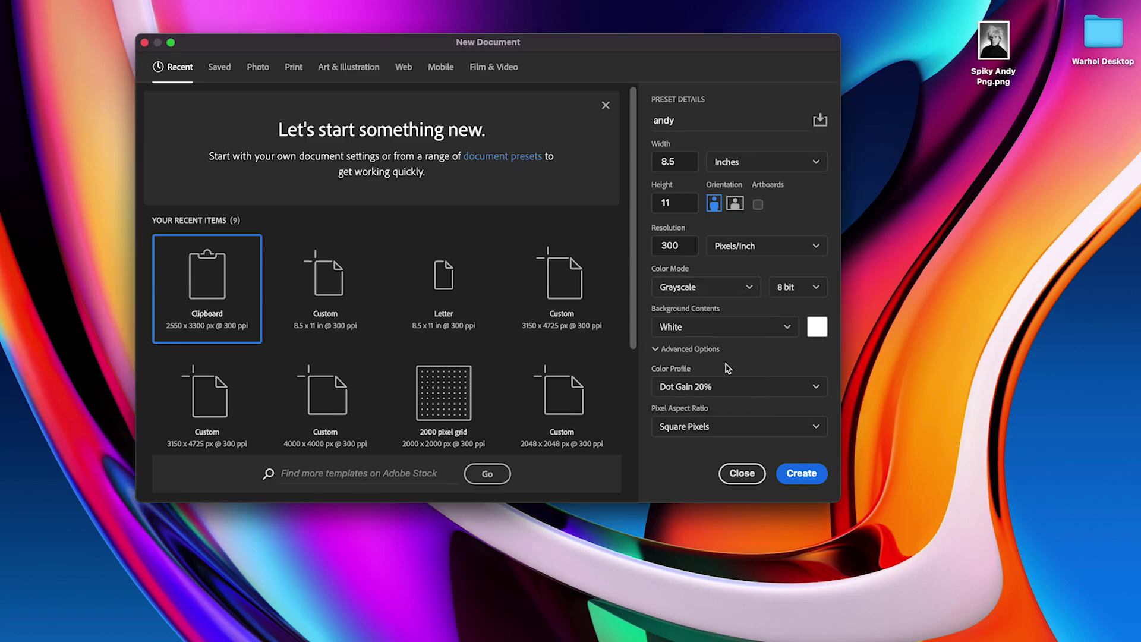
click(790, 471)
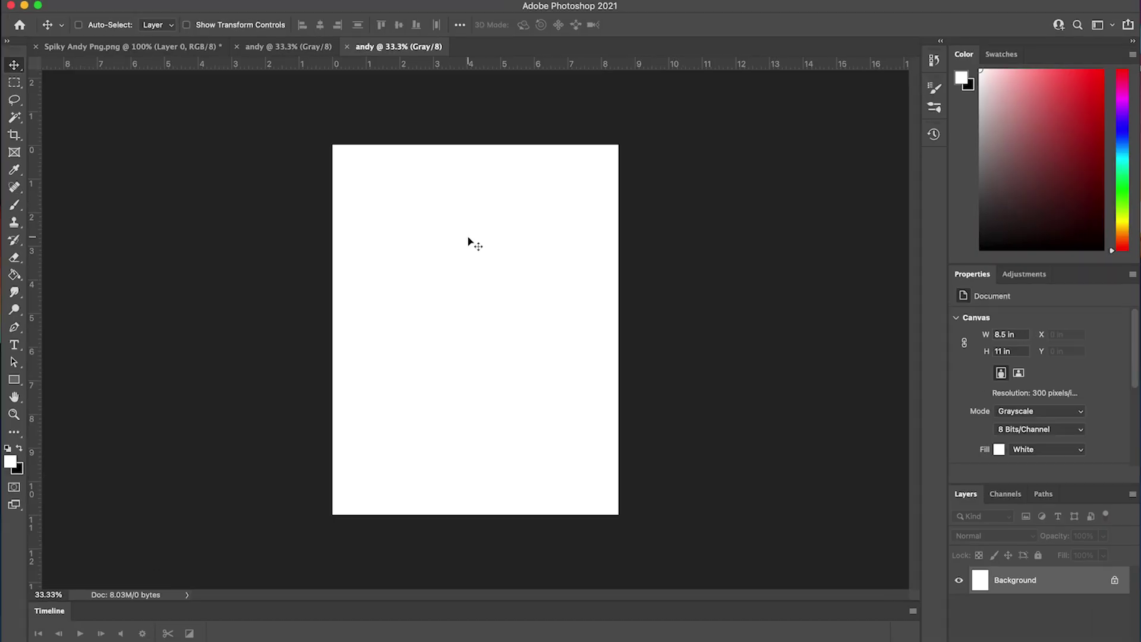
Minimize the window and open the desktop file Spiky Andy Png.png with Adobe Photoshop 2021.
click(24, 4)
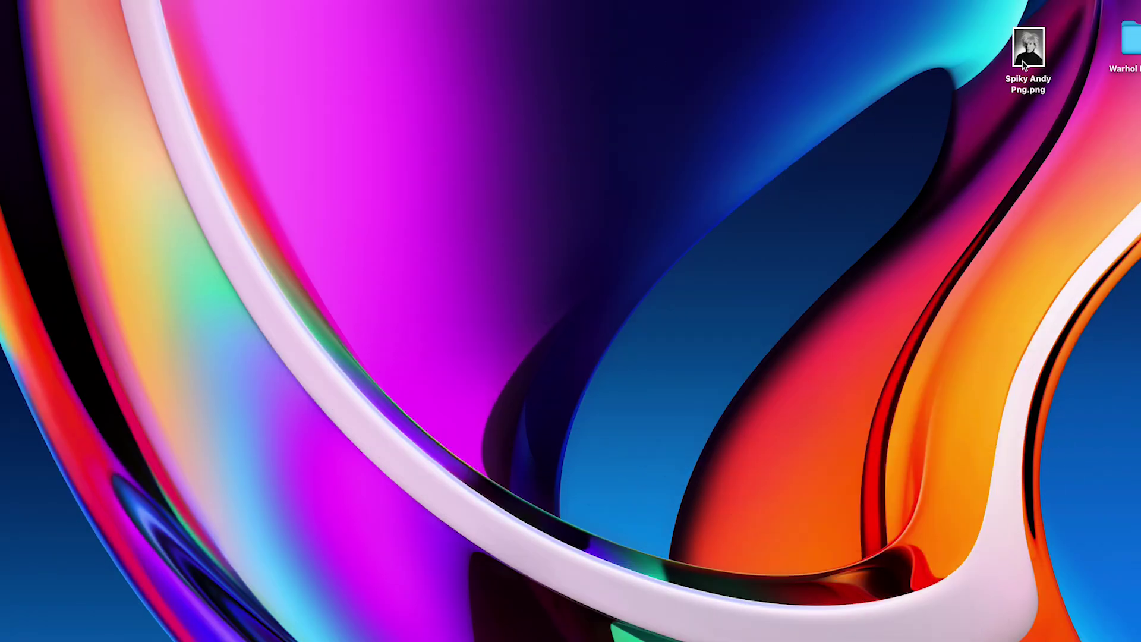
right_click(1023, 61)
mouse_move(996, 88)
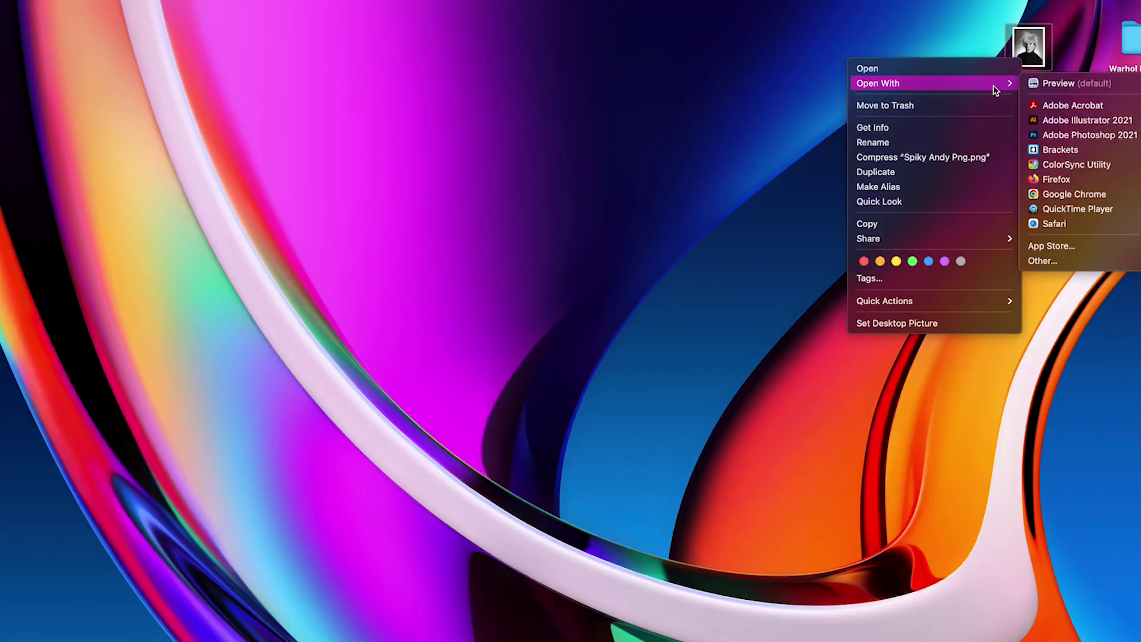
click(1050, 139)
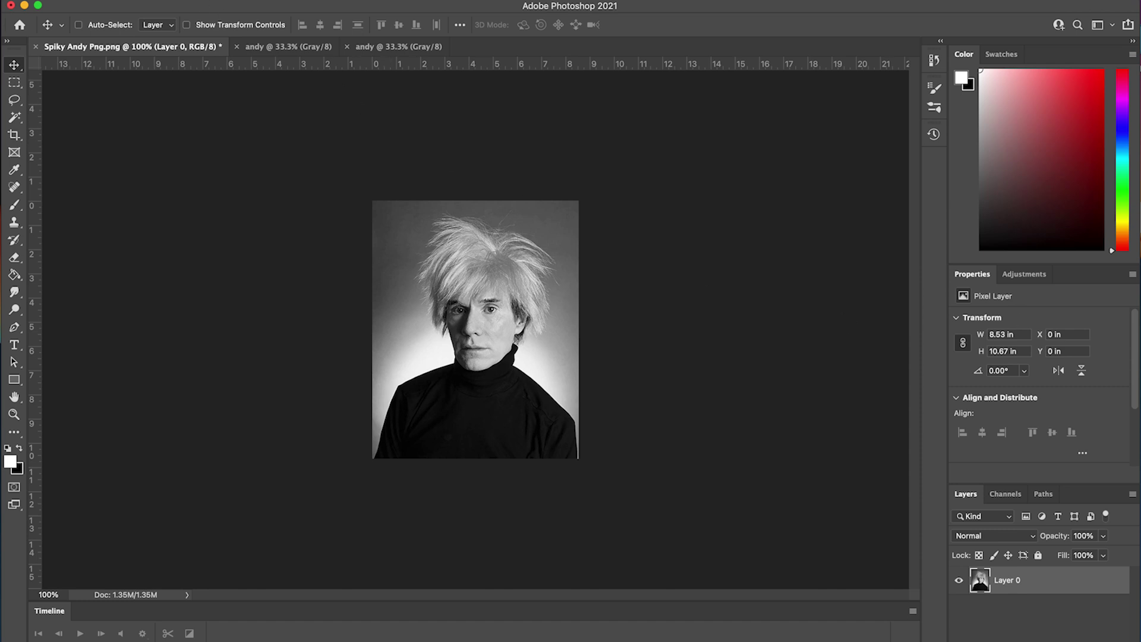
Copy the portrait photo and paste it into the blank grayscale andy document.
click(132, 4)
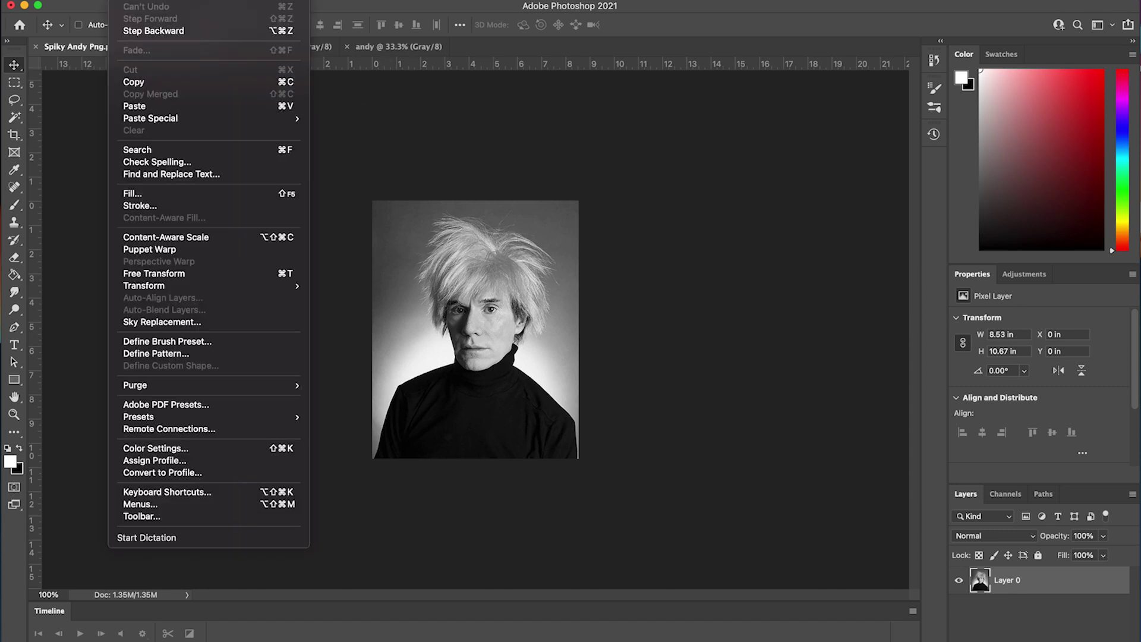
click(144, 83)
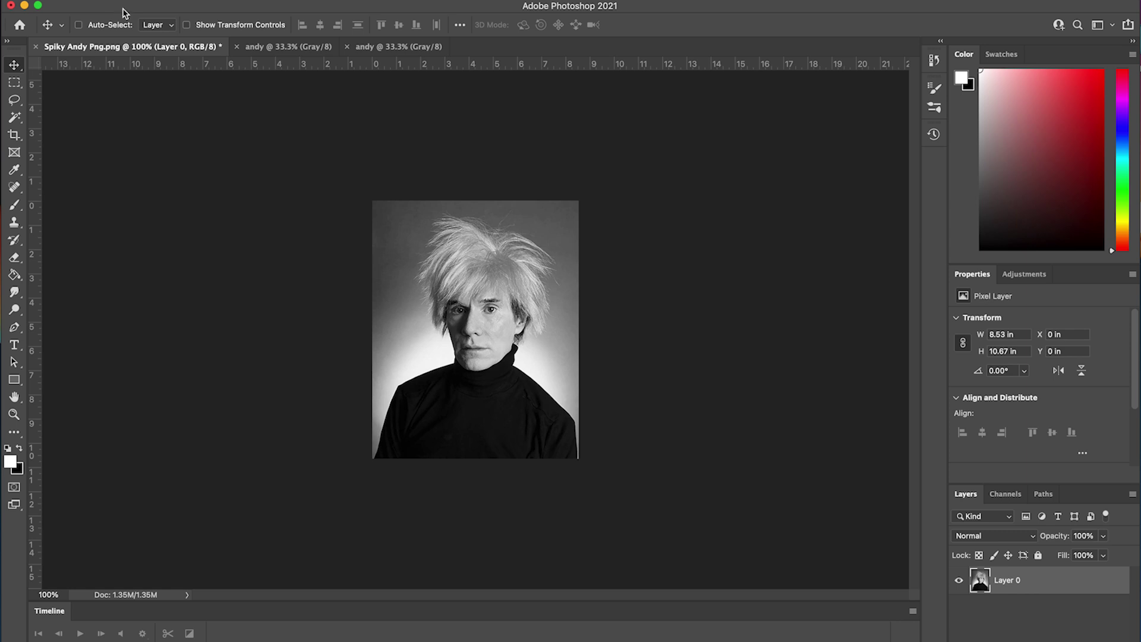
click(290, 47)
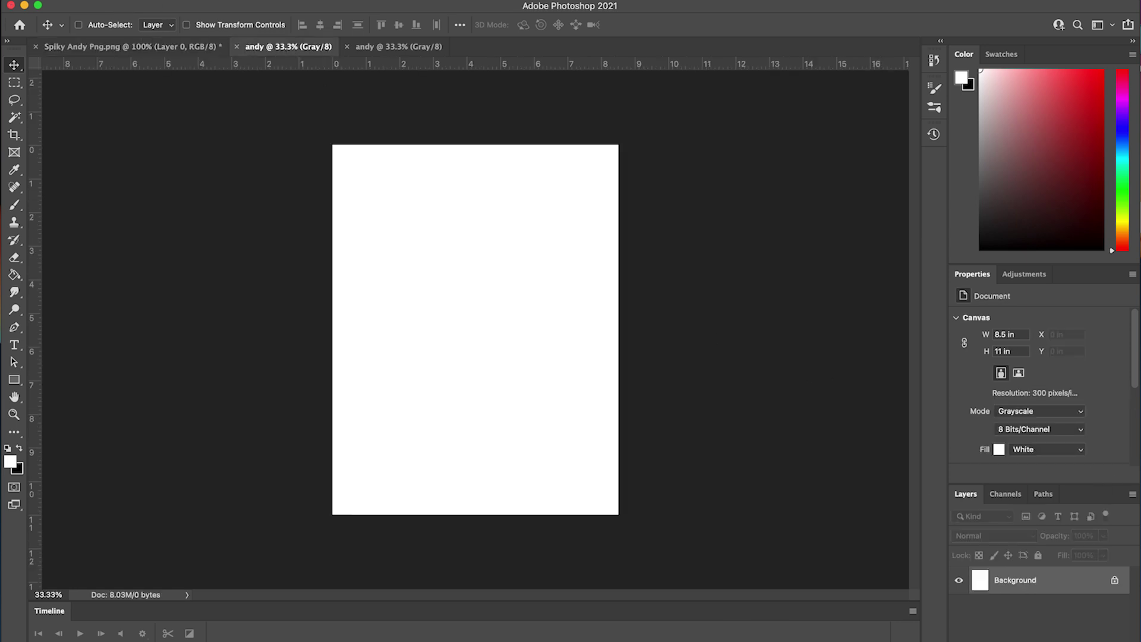
click(131, 0)
click(150, 108)
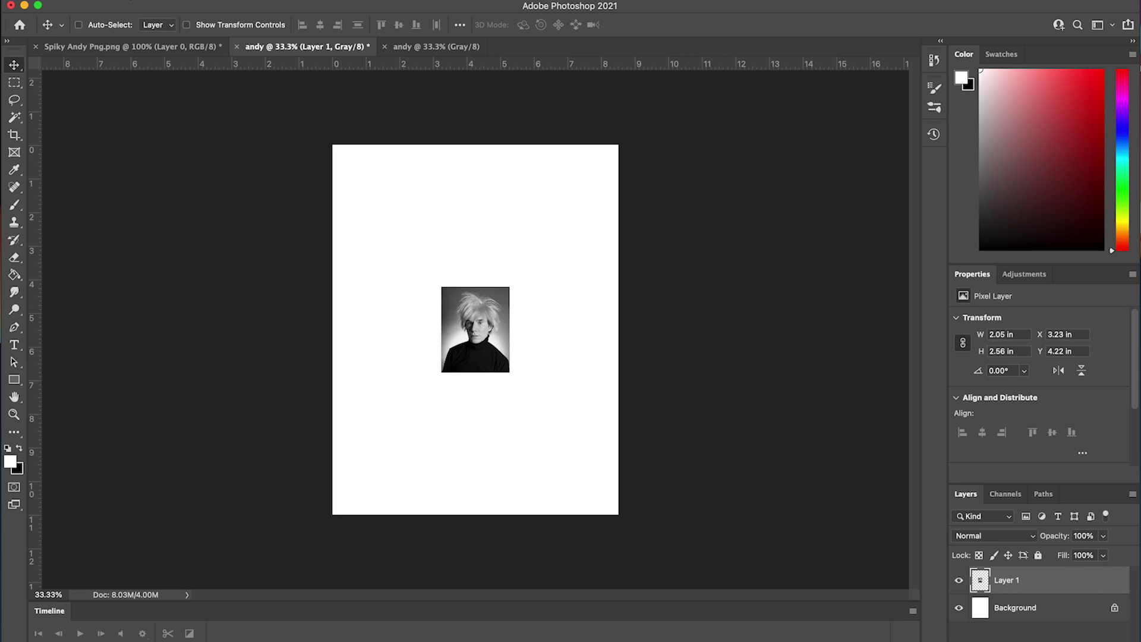
Scale the pasted portrait with Free Transform to about 432% so that it covers the whole canvas.
click(122, 0)
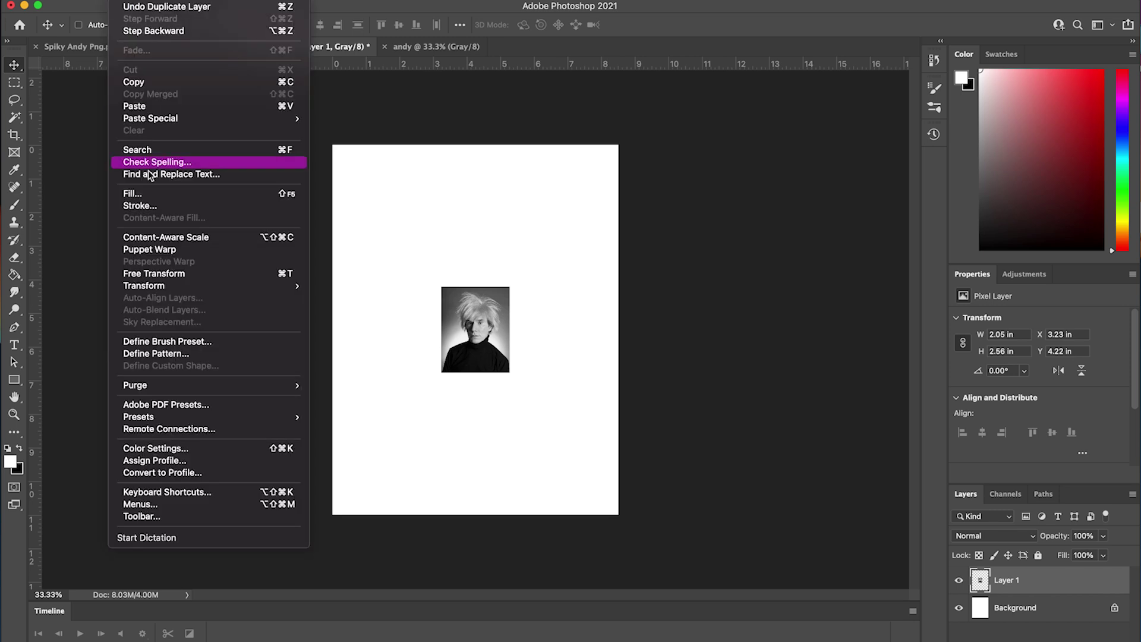
click(159, 274)
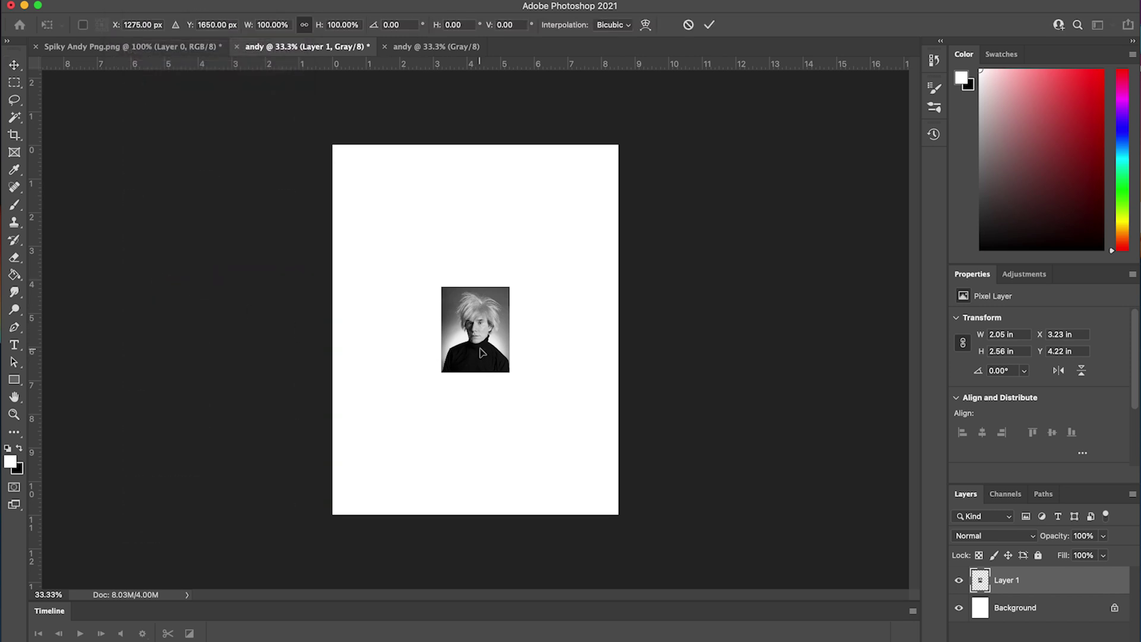
drag(482, 353, 607, 537)
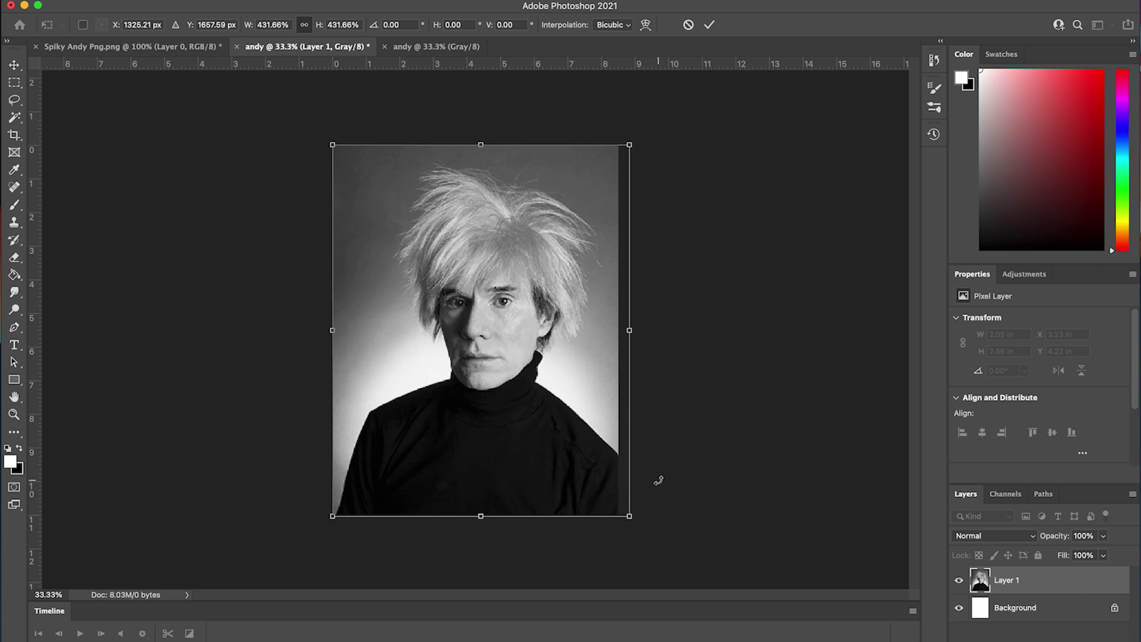
key(Return)
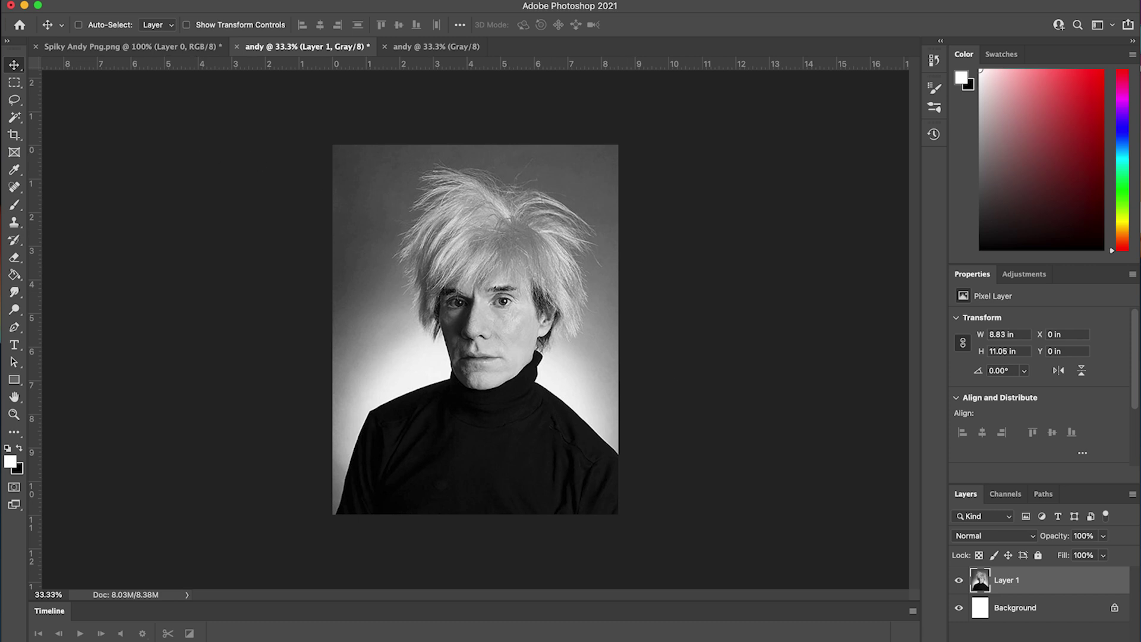
click(1064, 639)
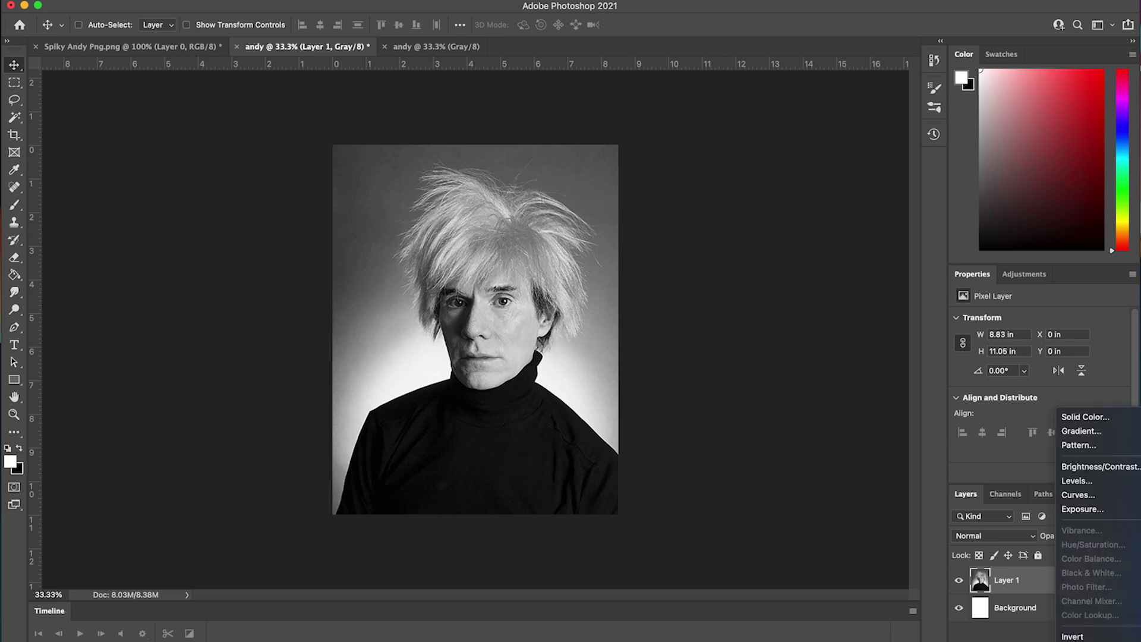
click(1103, 468)
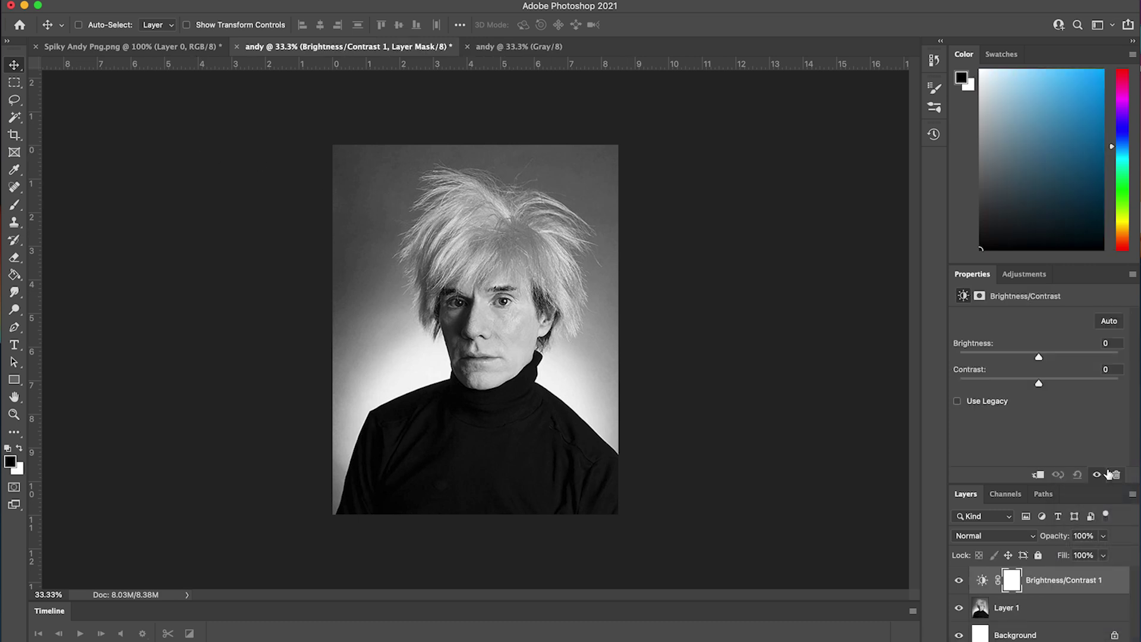
key(super)
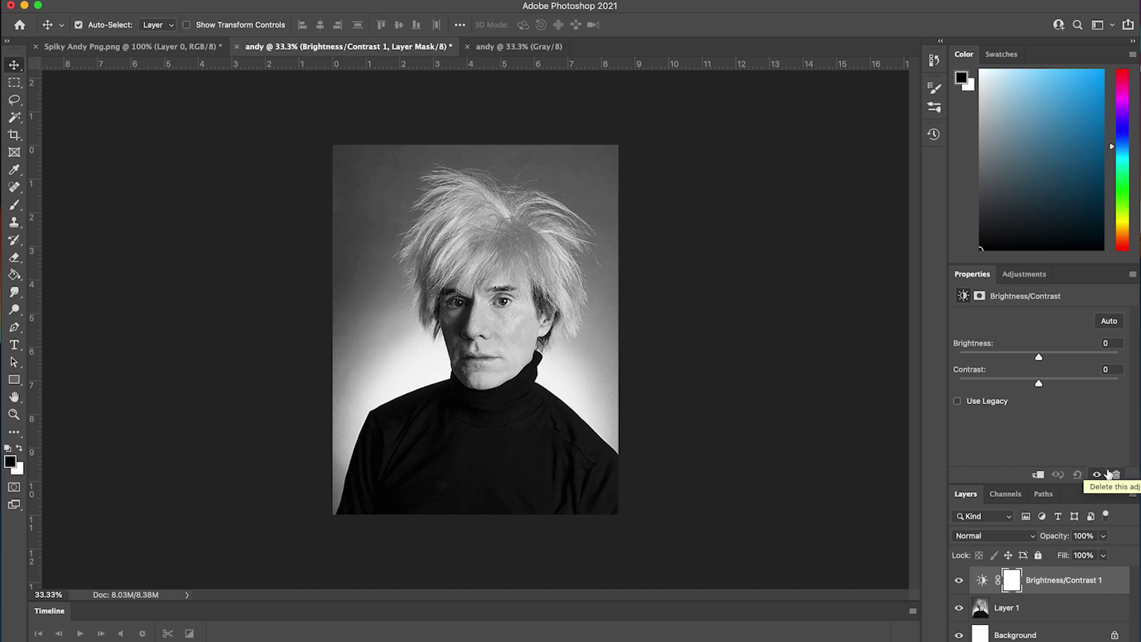
click(1108, 474)
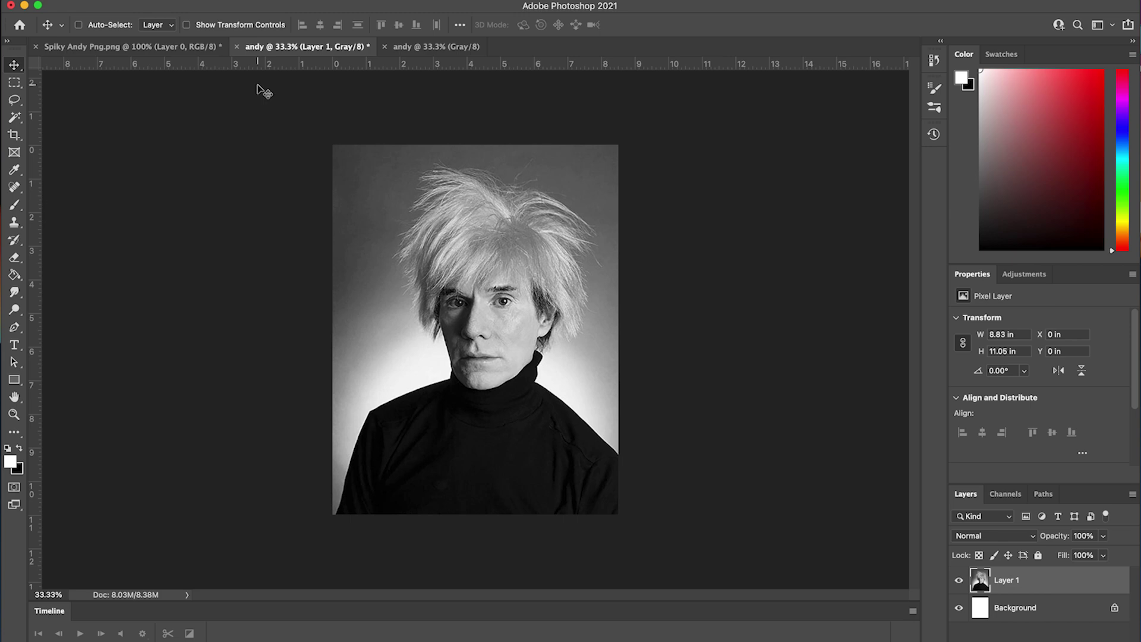
Apply a Brightness/Contrast adjustment directly to the portrait layer with brightness 106 and contrast 67.
click(146, 0)
click(146, 0)
click(172, 0)
mouse_move(171, 28)
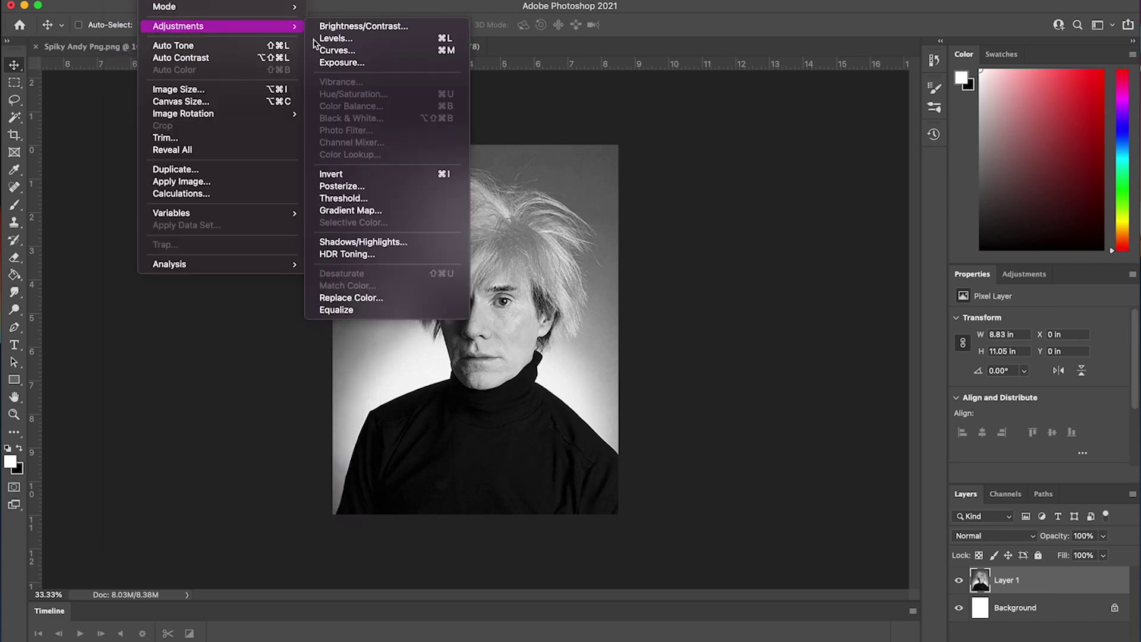
click(366, 30)
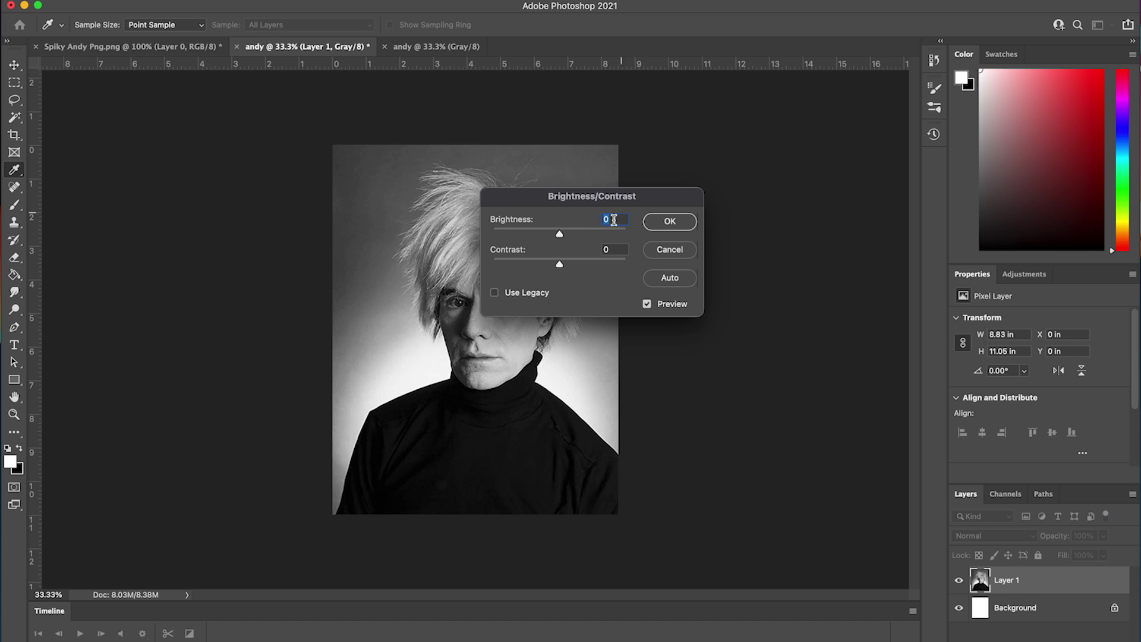
drag(562, 234, 600, 264)
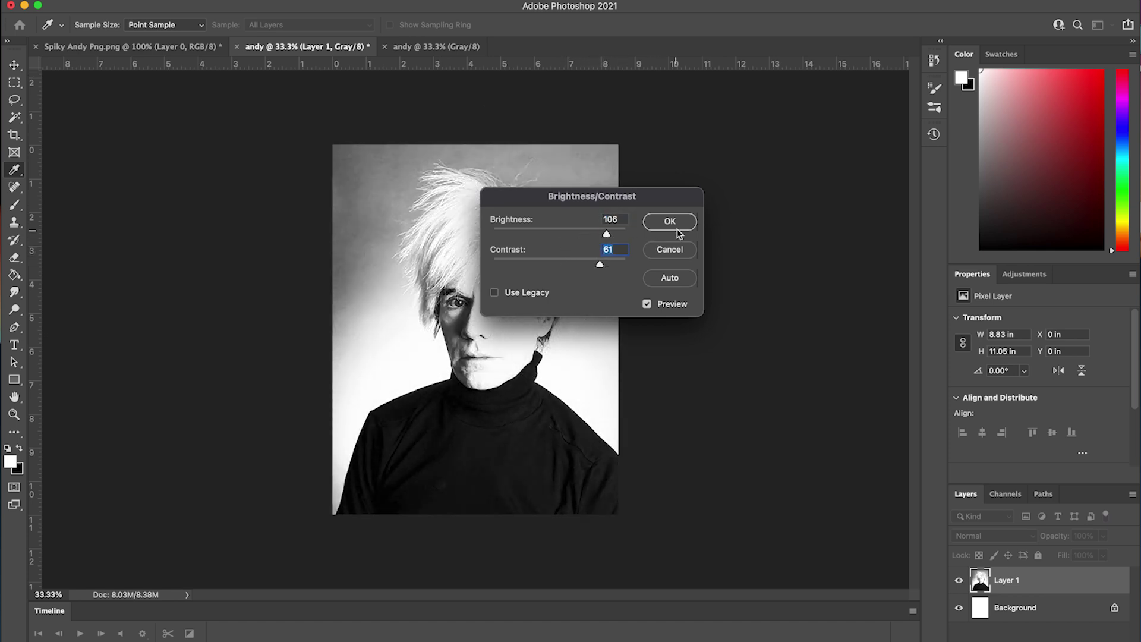
drag(600, 264, 605, 264)
click(690, 223)
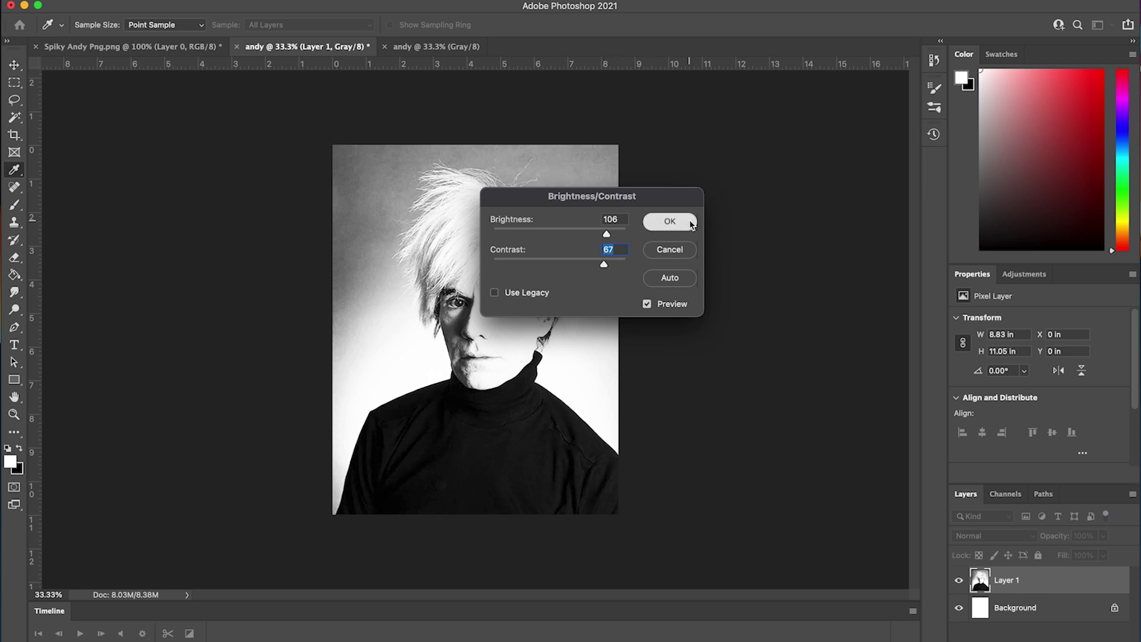
Convert the image to Bitmap mode, flattening the layers, with 300 pixels/inch output and the Halftone Screen method.
click(161, 0)
mouse_move(163, 10)
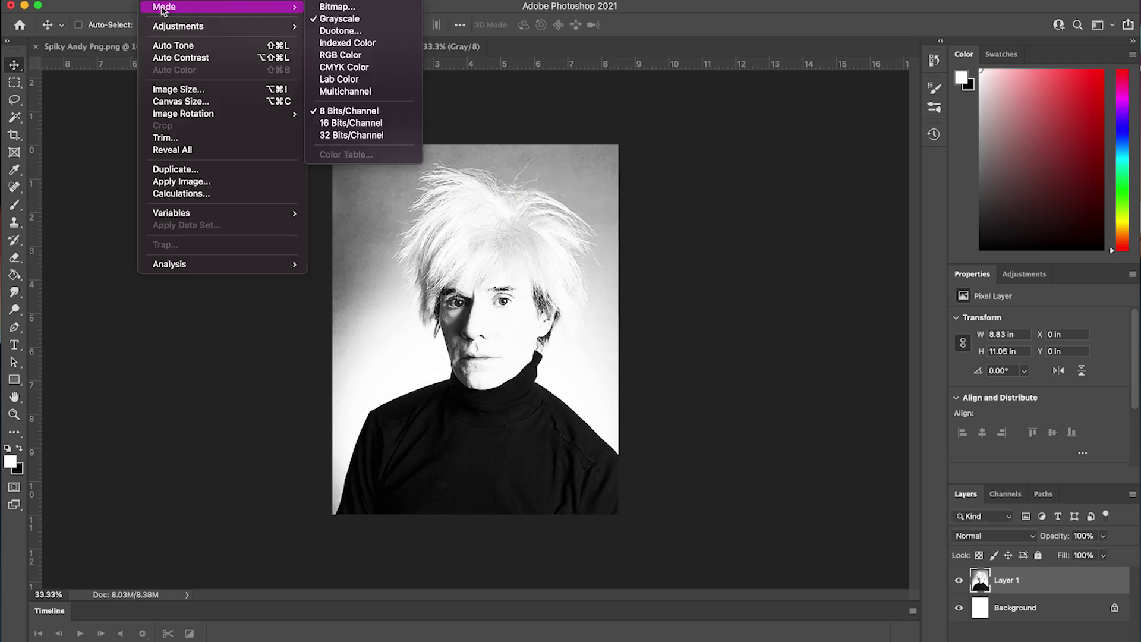
click(340, 8)
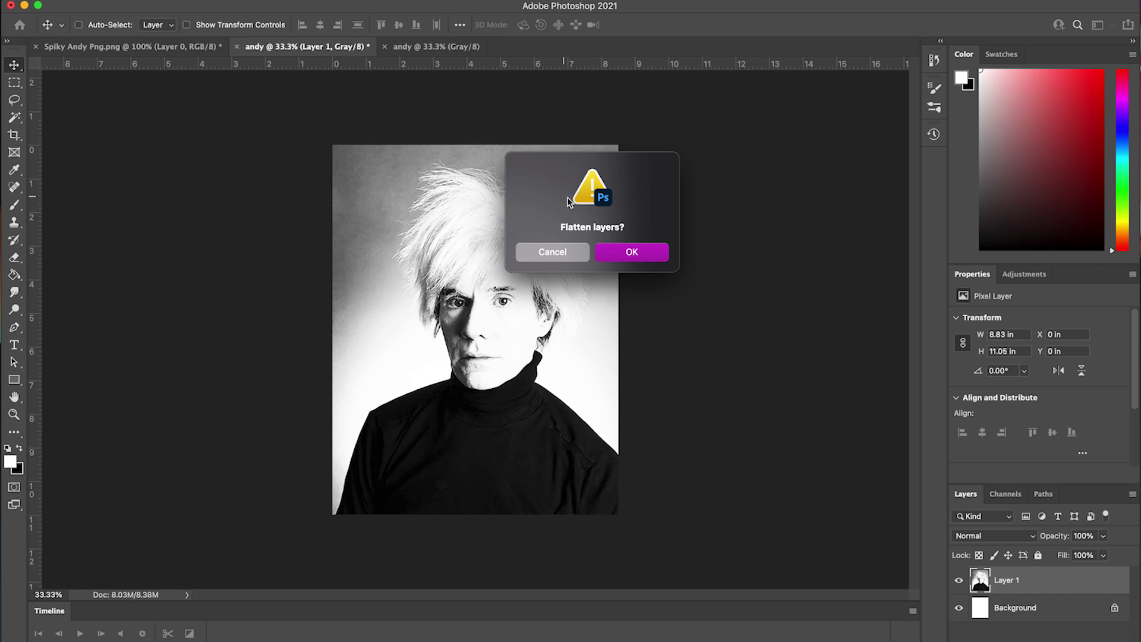
click(632, 254)
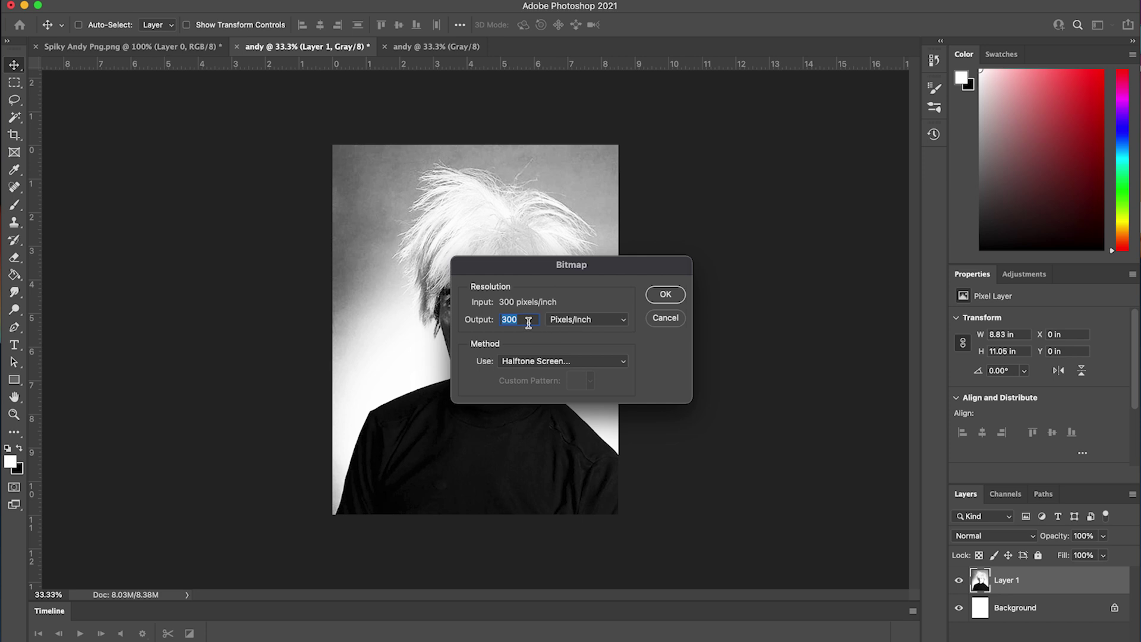
click(570, 320)
click(567, 321)
click(560, 364)
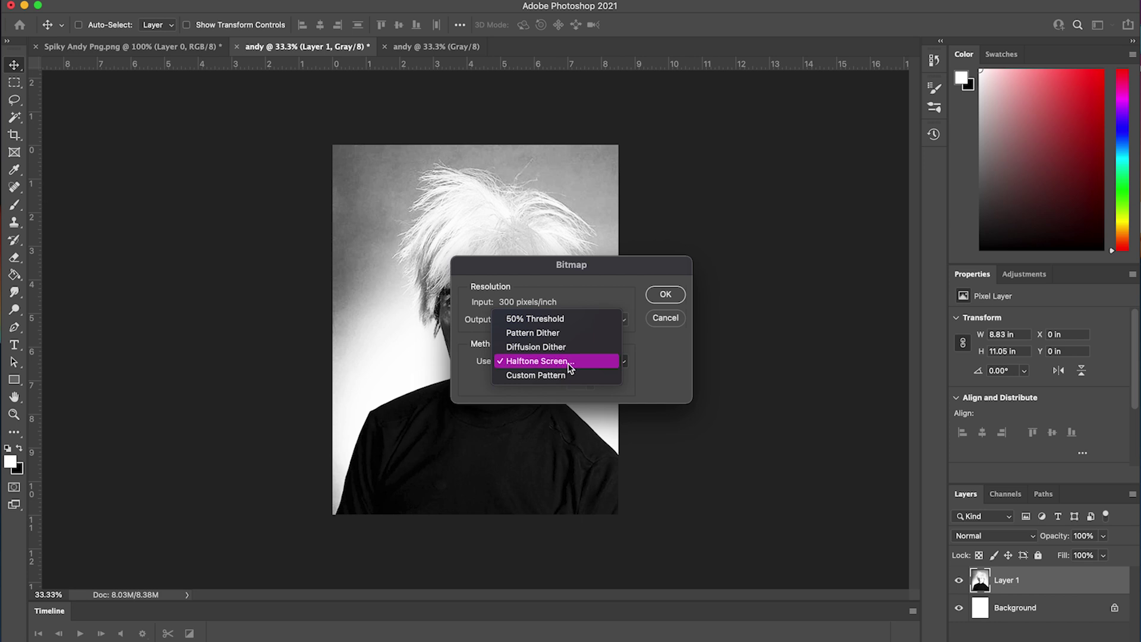
click(570, 363)
click(664, 295)
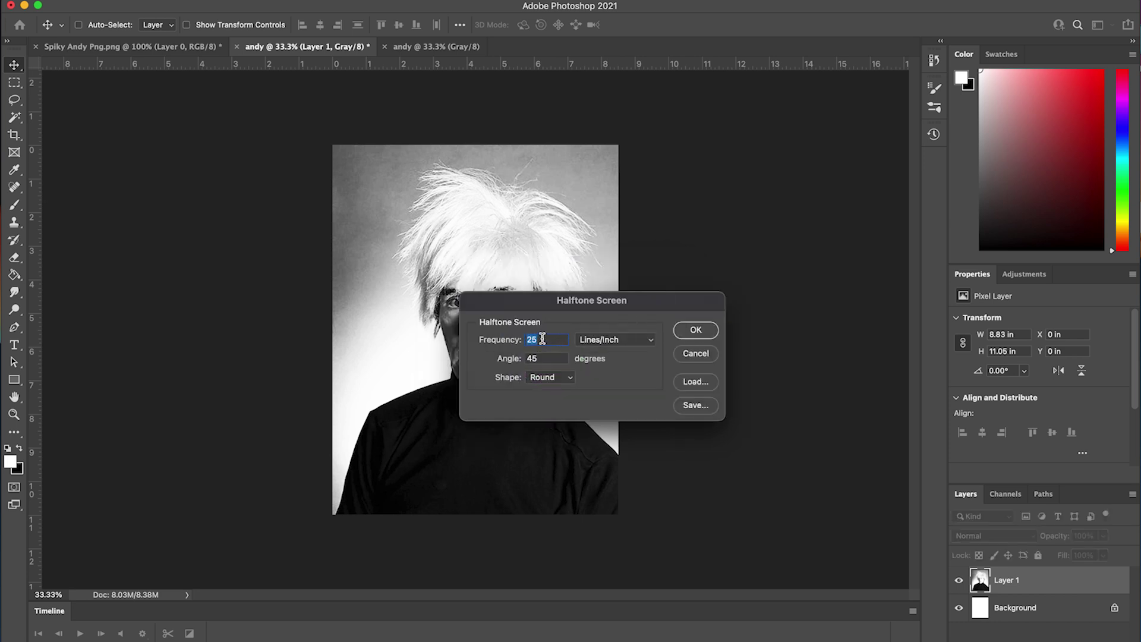
Apply the halftone screen with a frequency of 25 lines/inch, a 45 degree angle and the Round shape.
text(30)
double_click(541, 359)
click(596, 340)
click(598, 339)
double_click(556, 340)
text(25)
double_click(540, 356)
click(563, 379)
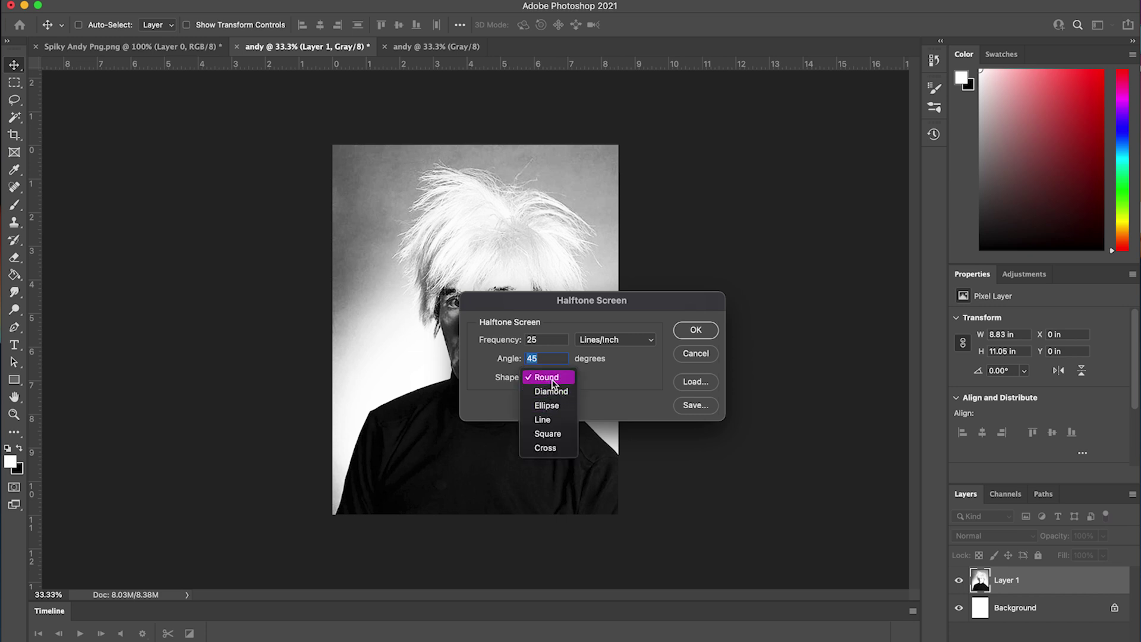
click(559, 378)
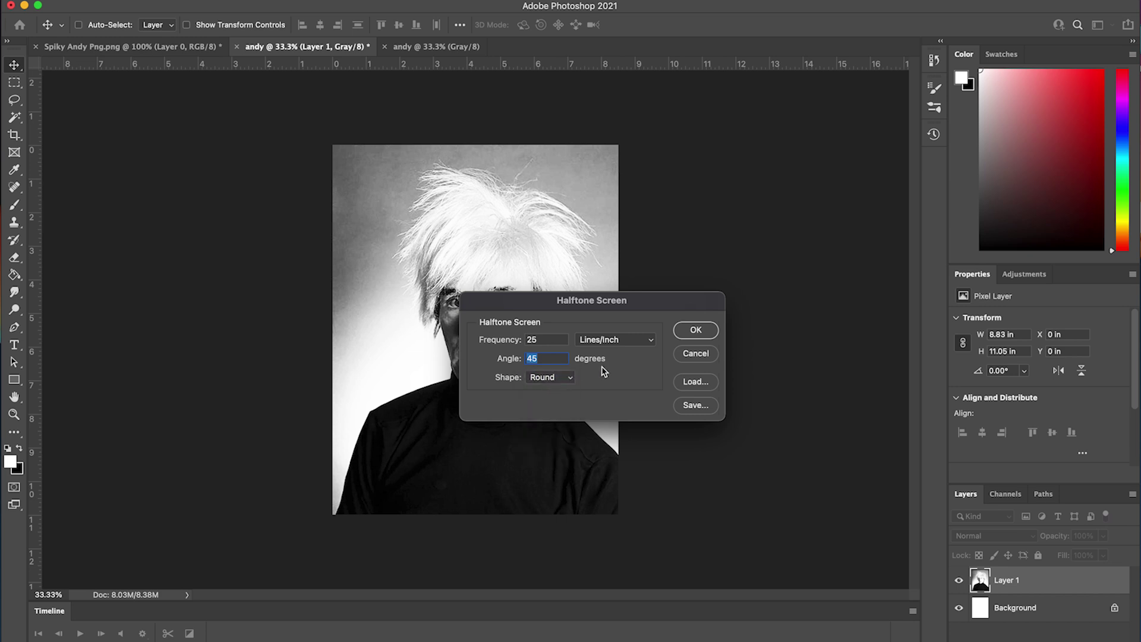
click(696, 330)
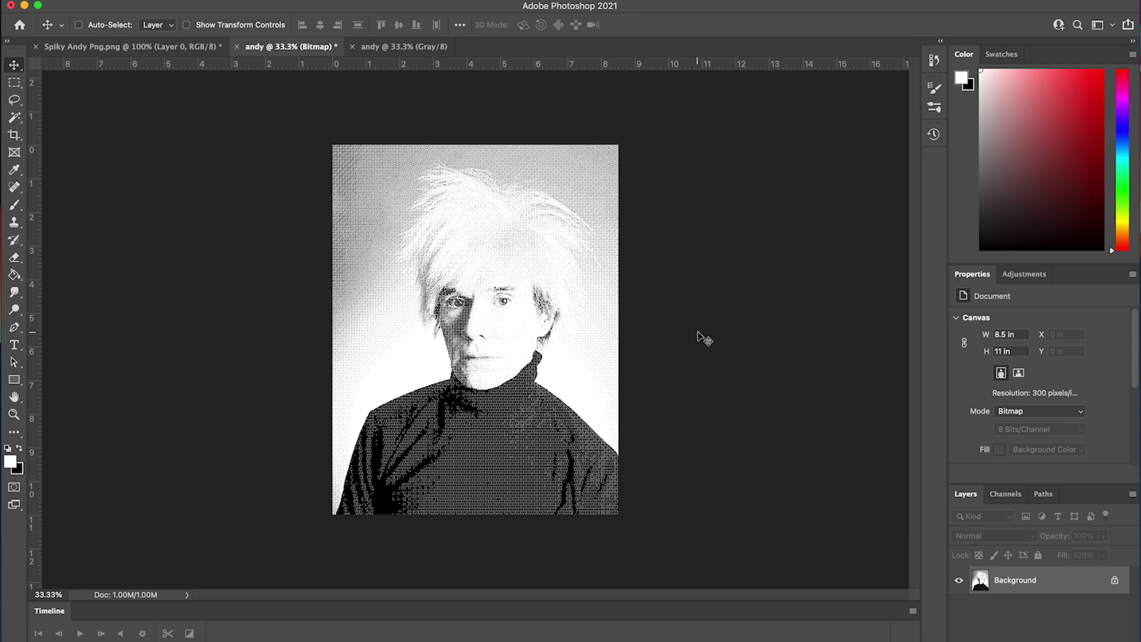
key(super+equal)
key(super+equal)
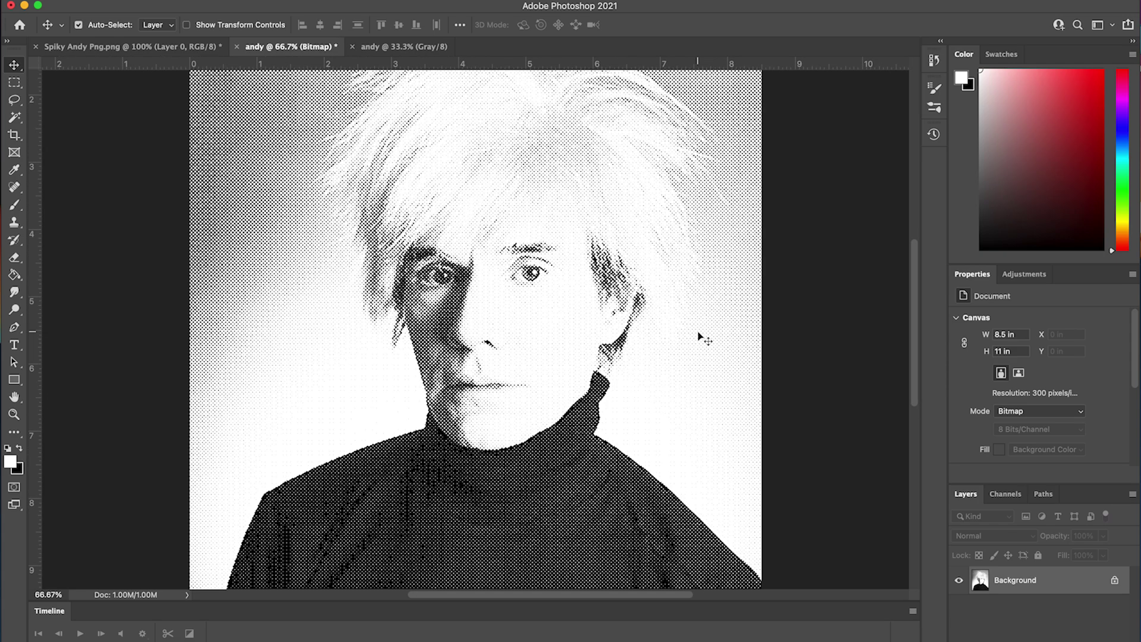
Inspect the halftone dot pattern of the portrait at several magnifications.
key(super+minus)
key(super+minus)
key(super+equal)
key(super+equal)
key(super+equal)
key(super+equal)
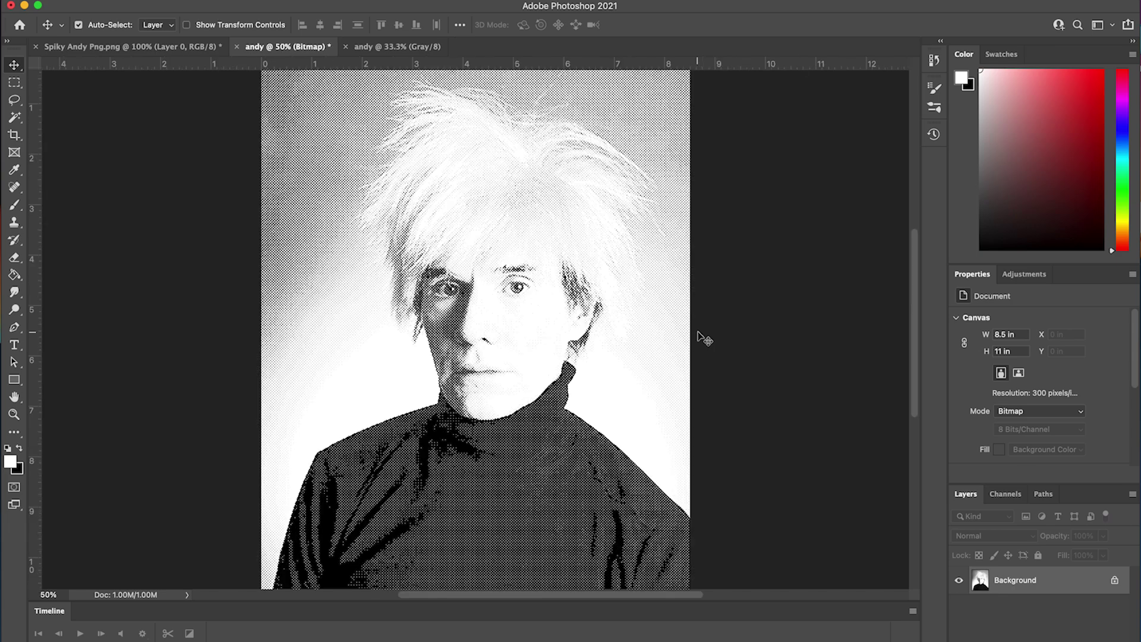
key(super+minus)
key(super+minus)
key(super+minus)
key(super+minus)
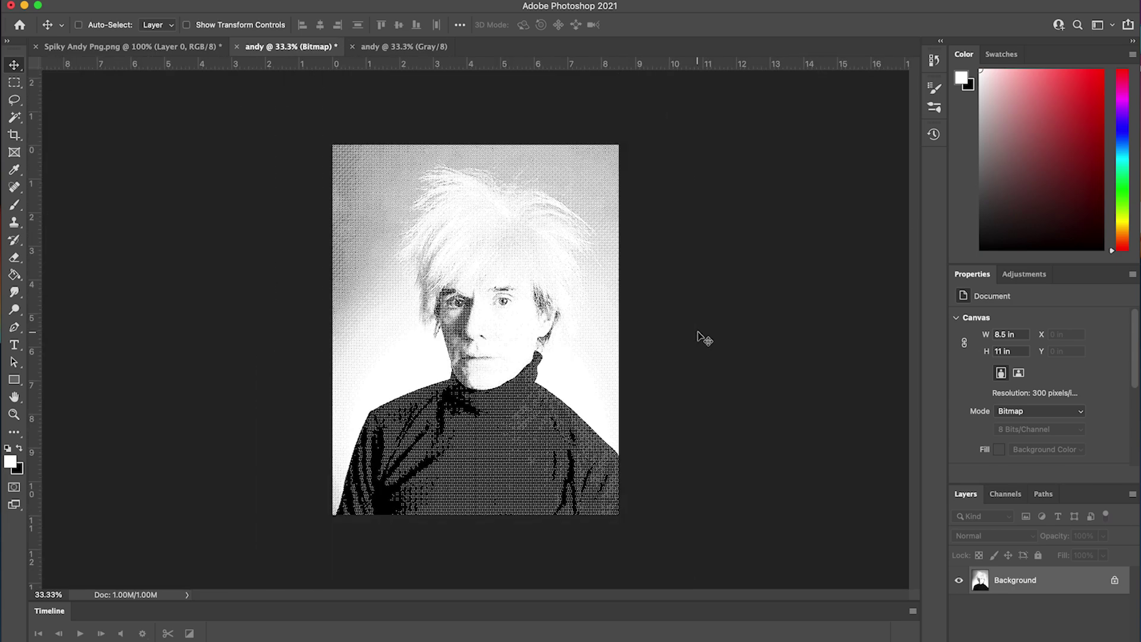
Undo the Bitmap conversion and redo it to compare the grayscale portrait with its halftone version.
click(139, 1)
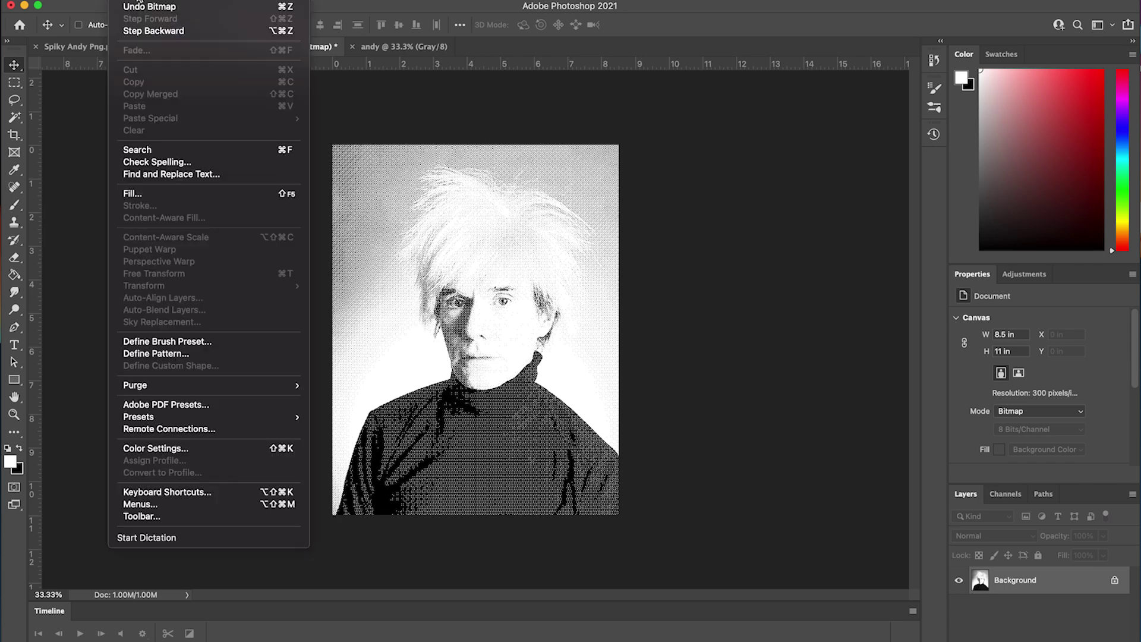
click(141, 6)
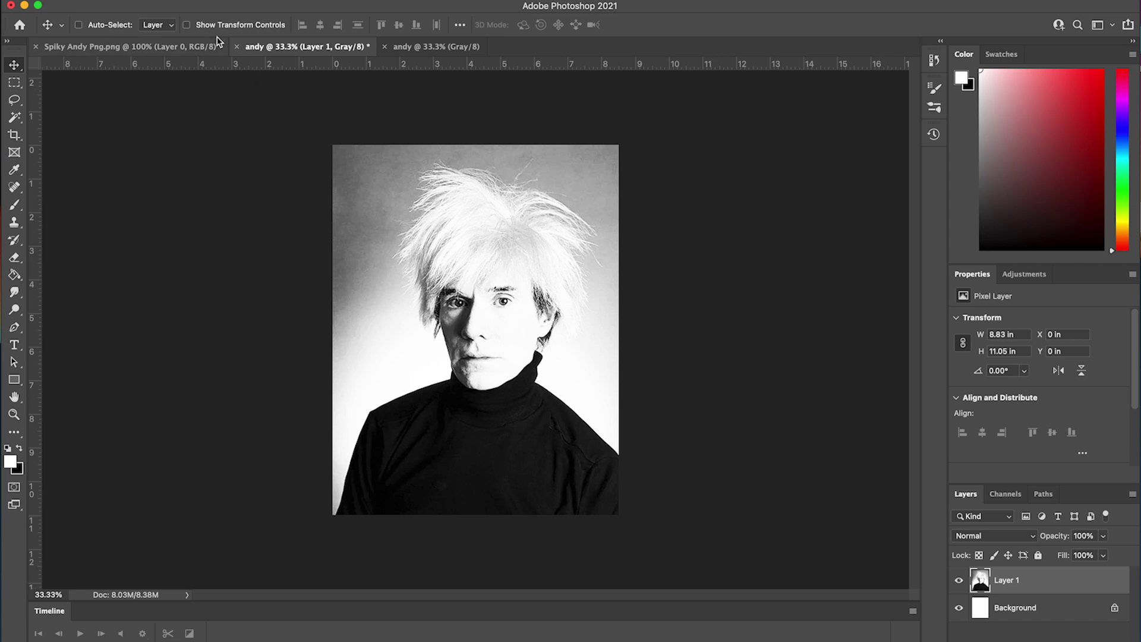
click(78, 25)
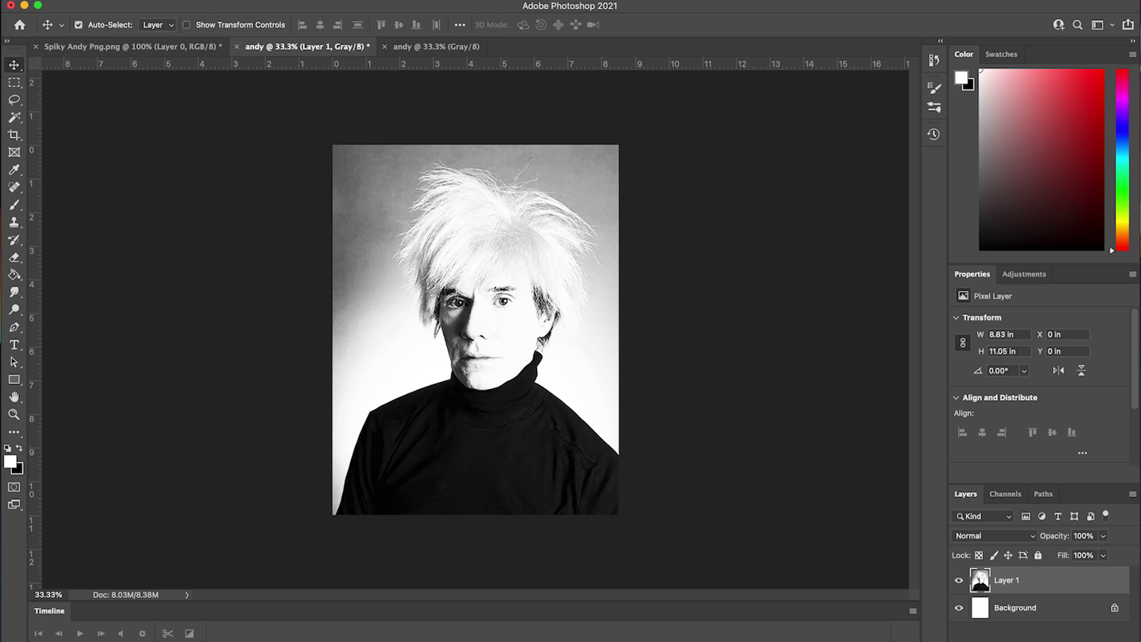
key(super+shift+z)
key(super)
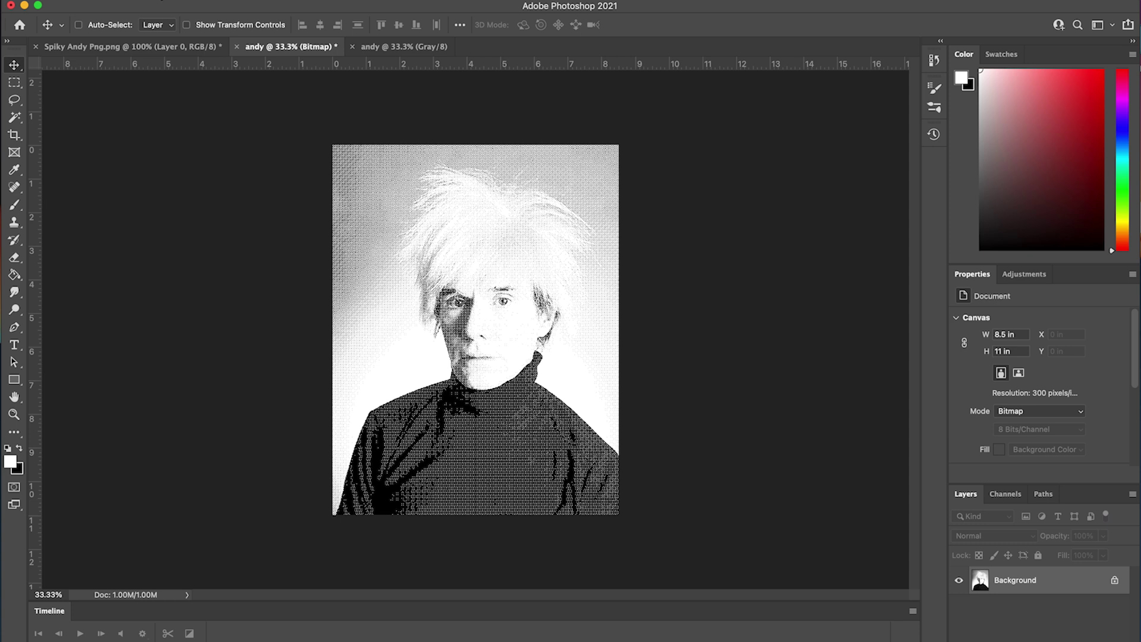
Convert the halftone image to Grayscale with a size ratio of 1 and turn the locked Background into a regular layer.
click(152, 0)
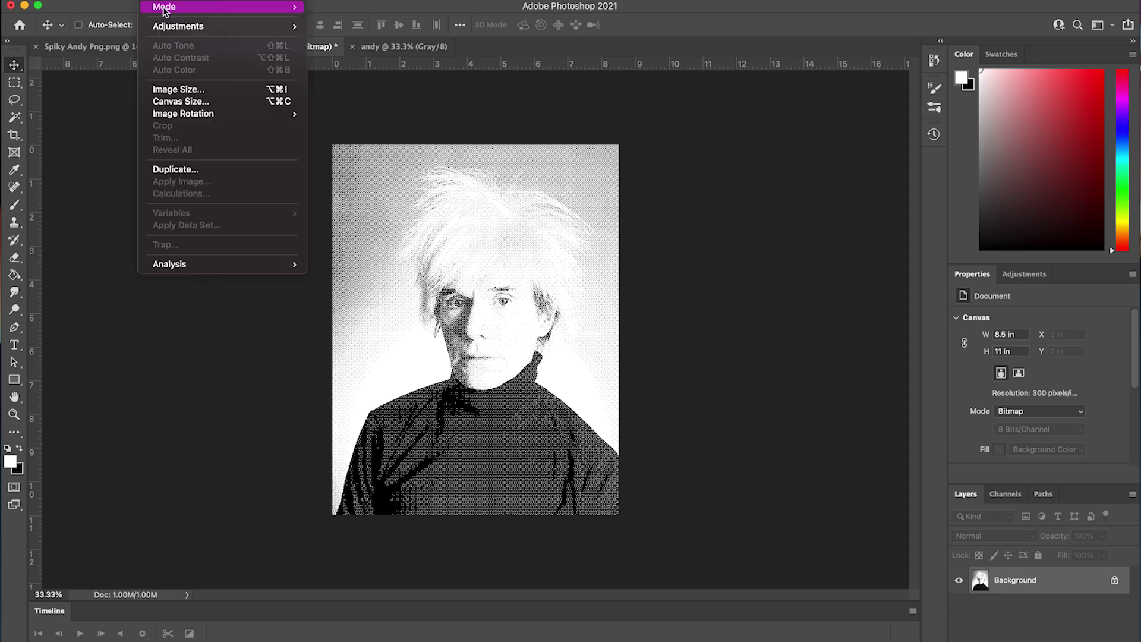
mouse_move(166, 8)
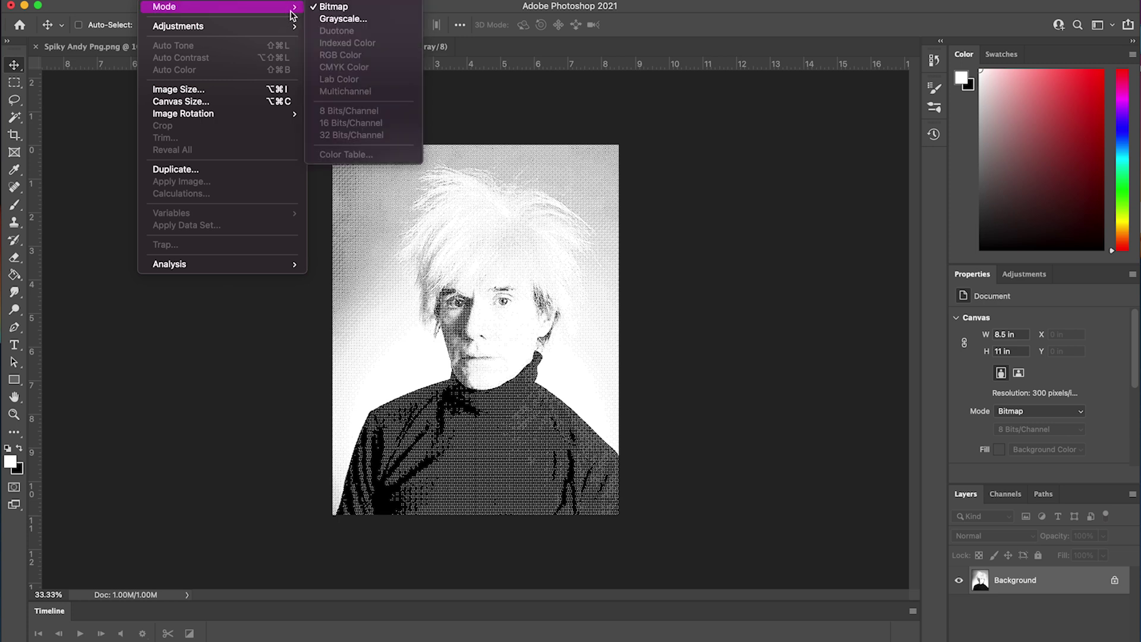
click(353, 22)
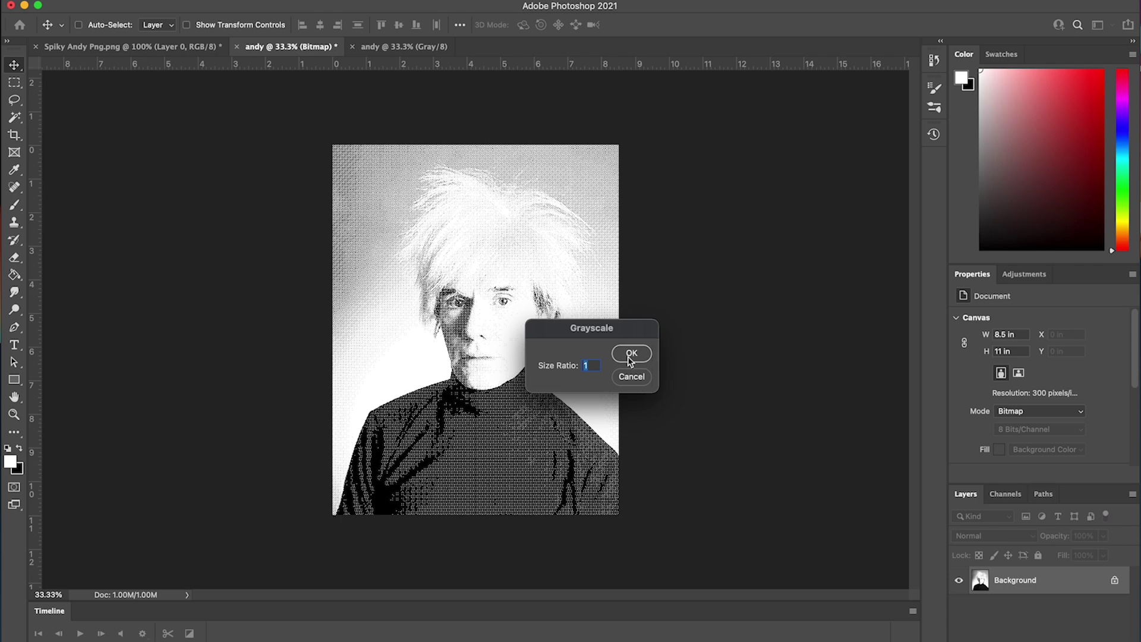
click(631, 354)
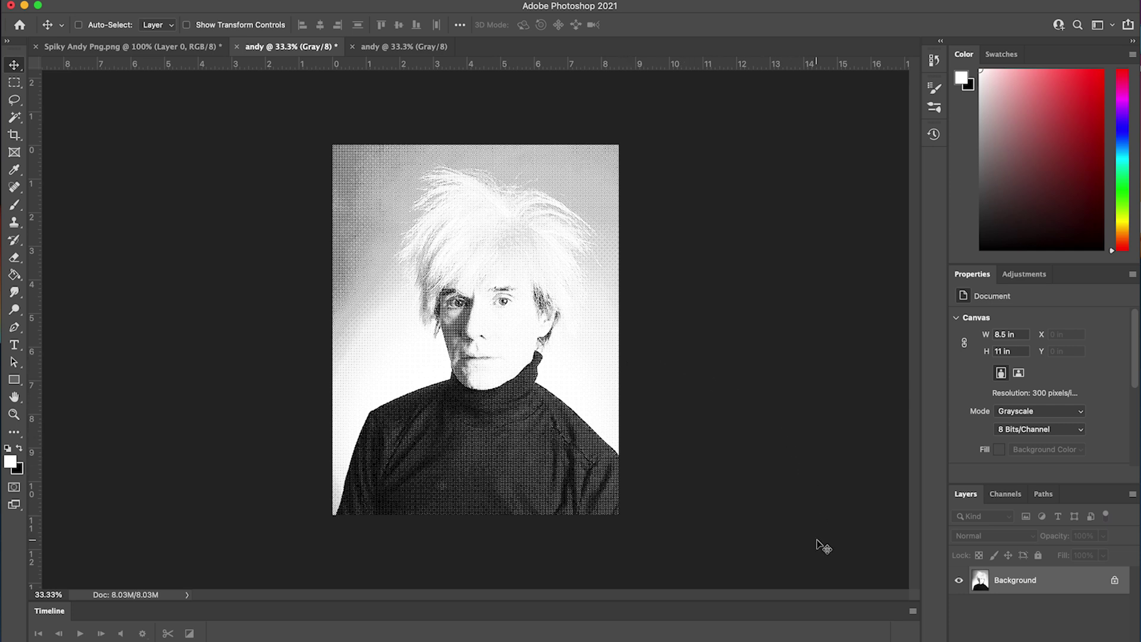
double_click(1018, 579)
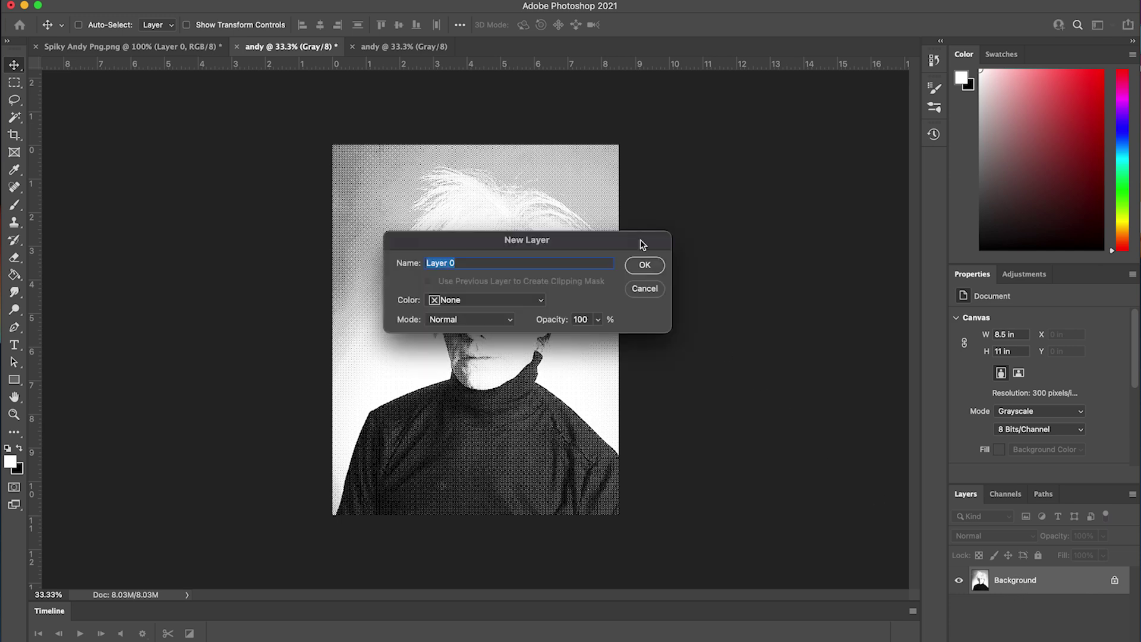
click(643, 267)
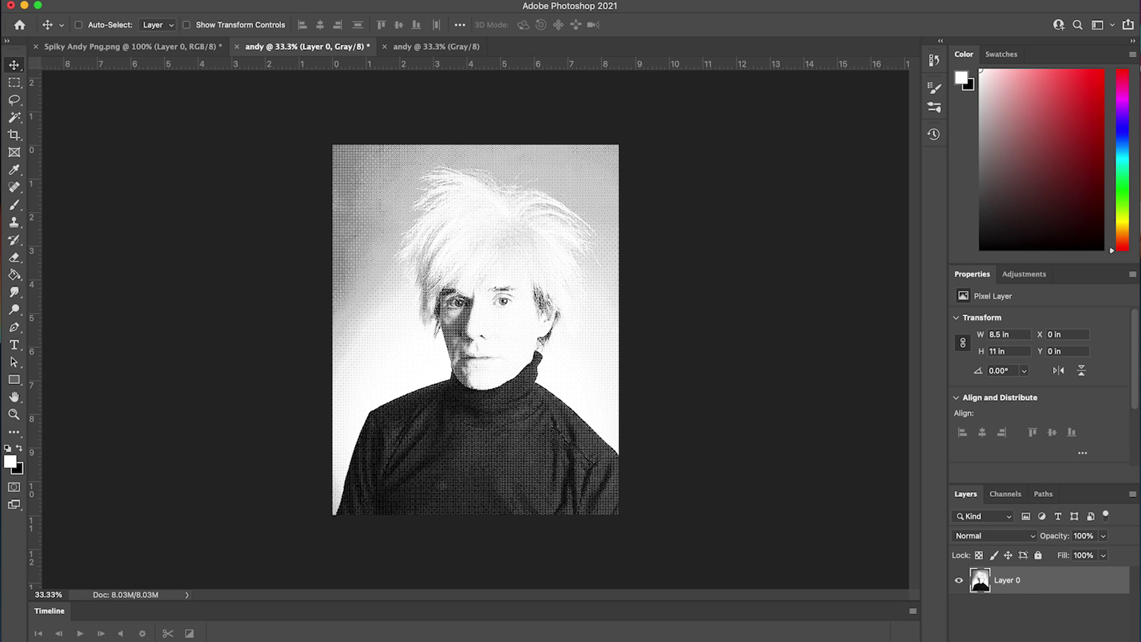
Add a new layer, fill it with white and place it beneath the halftone portrait layer.
click(197, 0)
mouse_move(334, 13)
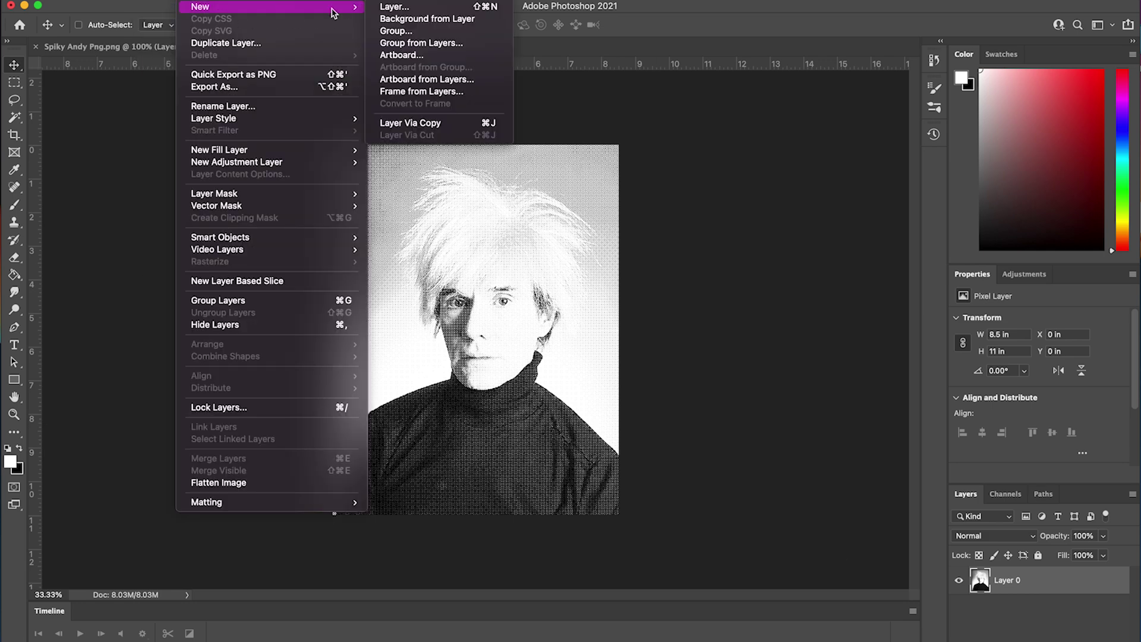
click(393, 7)
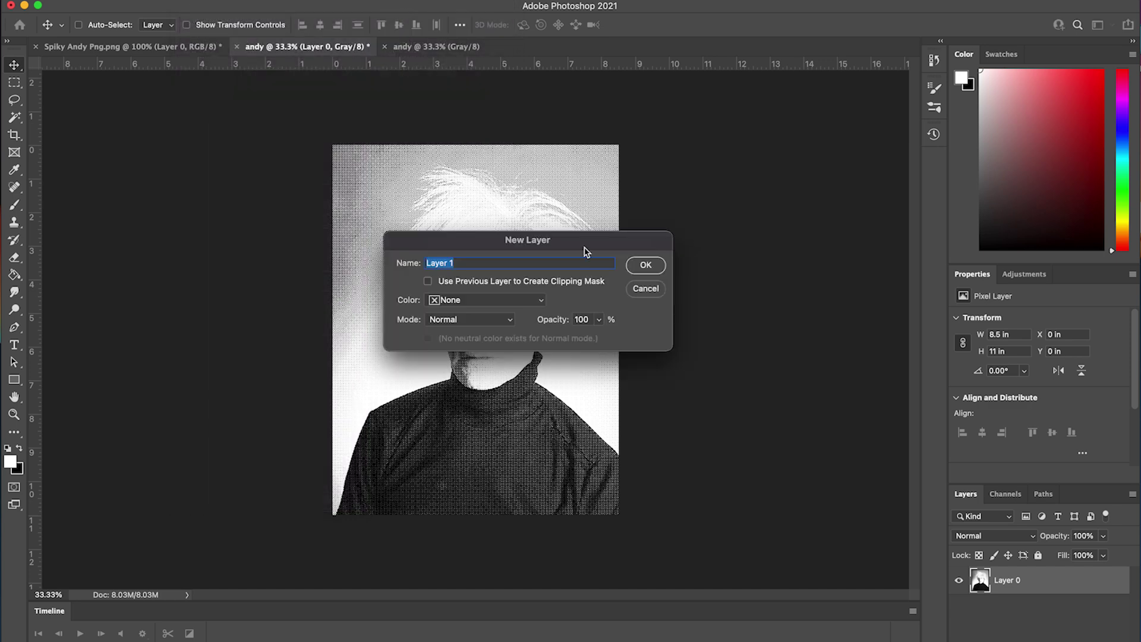
click(645, 265)
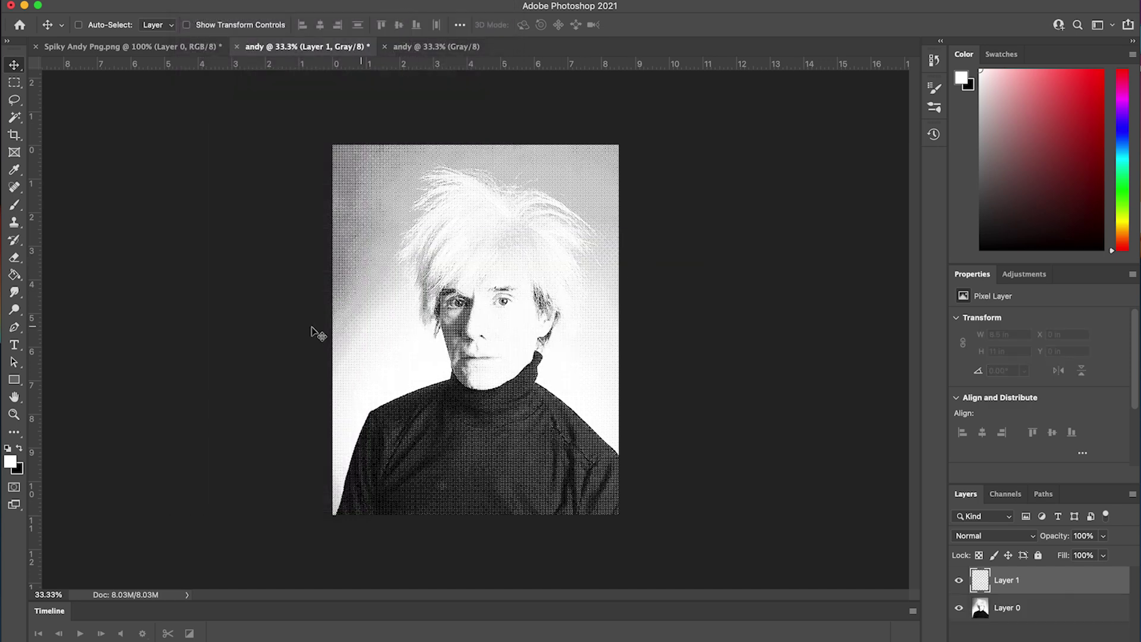
click(14, 274)
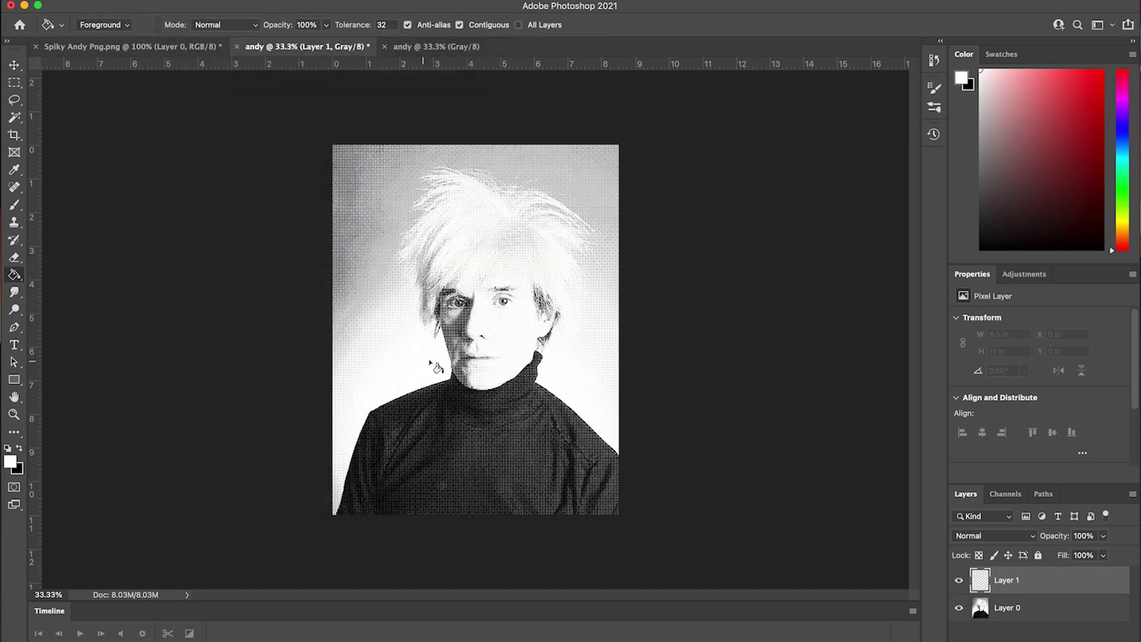
click(410, 362)
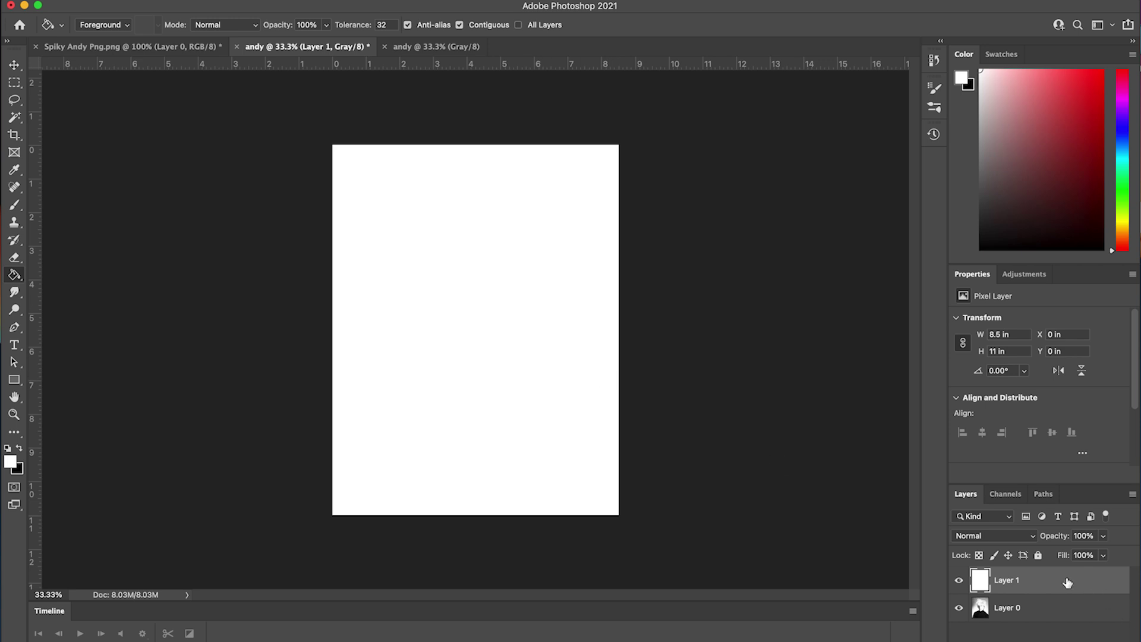
drag(1067, 584, 1066, 620)
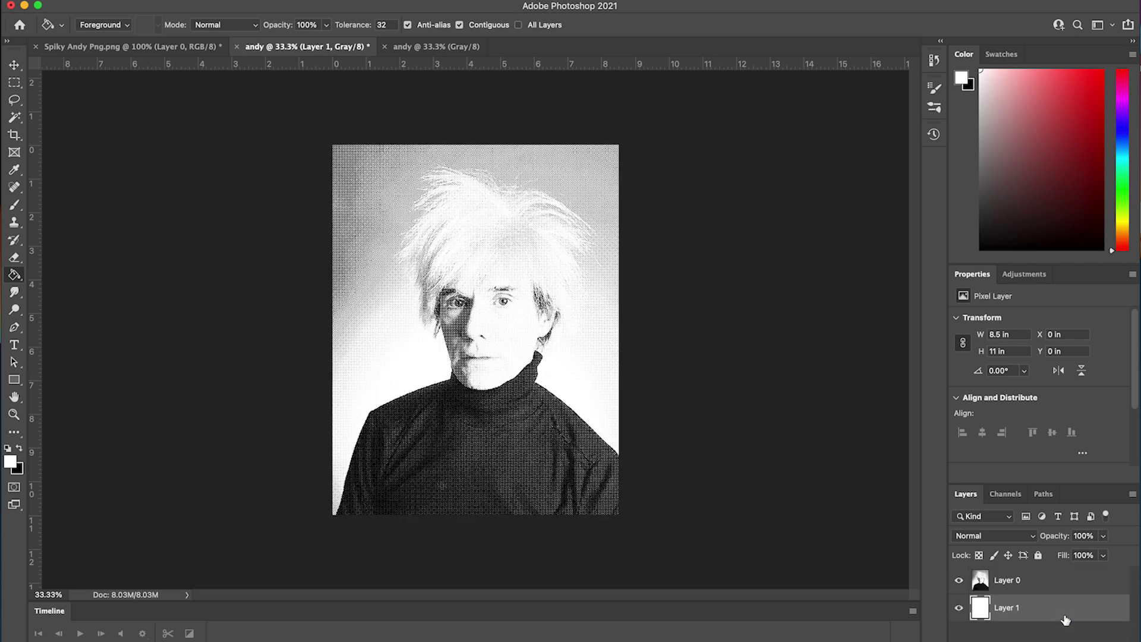
Add a layer mask to the halftone portrait layer and check the white layer beneath it by toggling the portrait's visibility.
click(1038, 585)
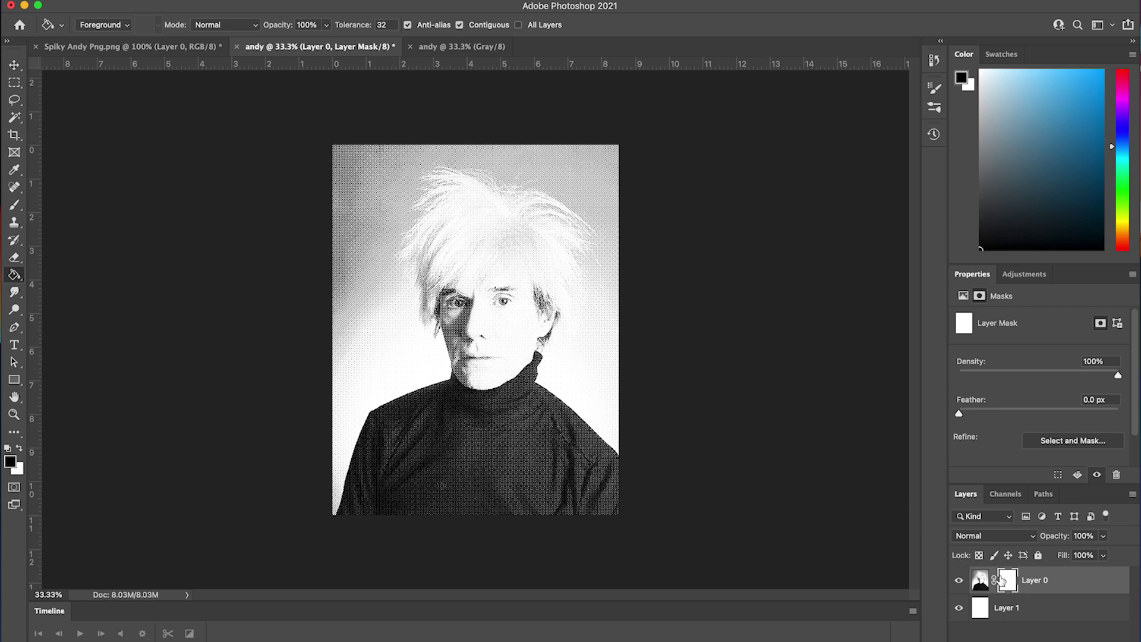
click(961, 581)
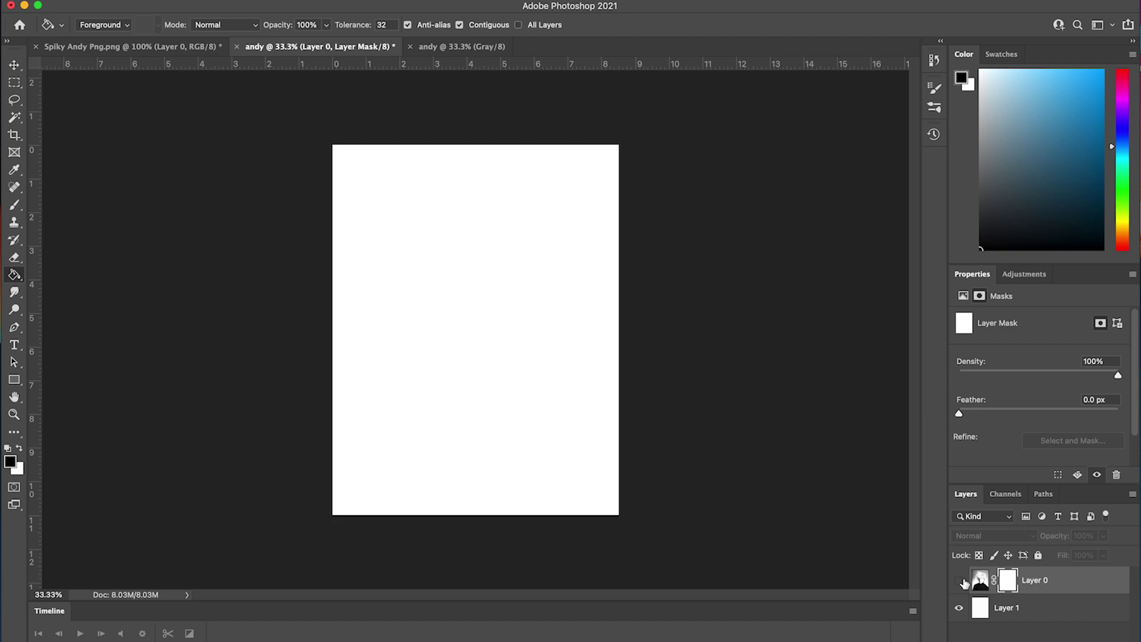
click(961, 580)
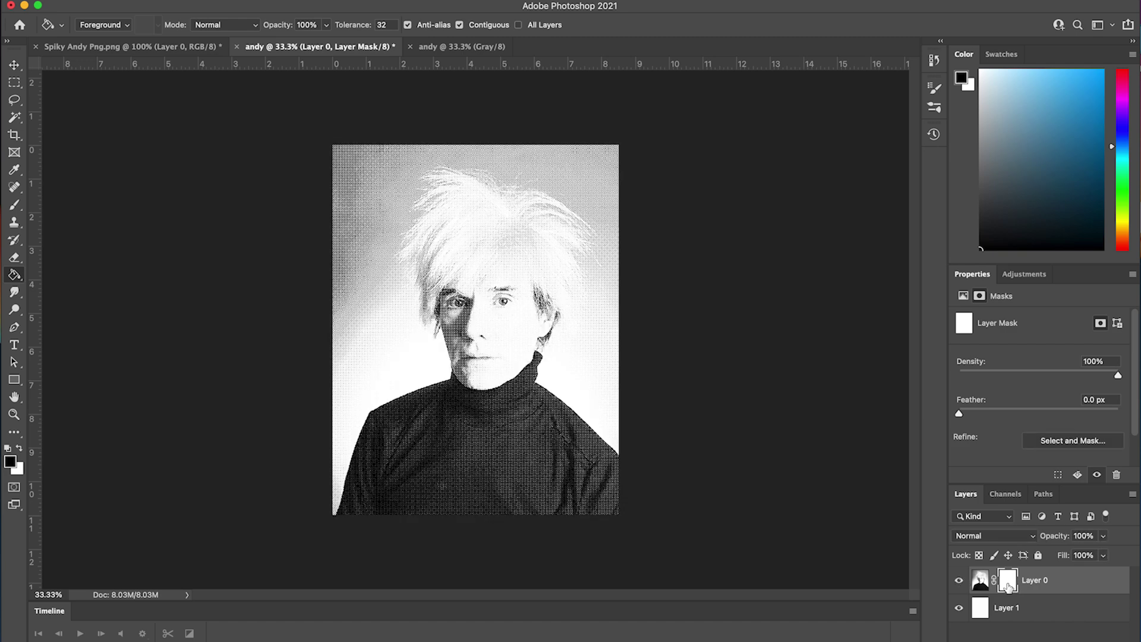
Brush black on the layer mask to hide a patch of backdrop beside the hair, and brush white to restore it.
click(14, 205)
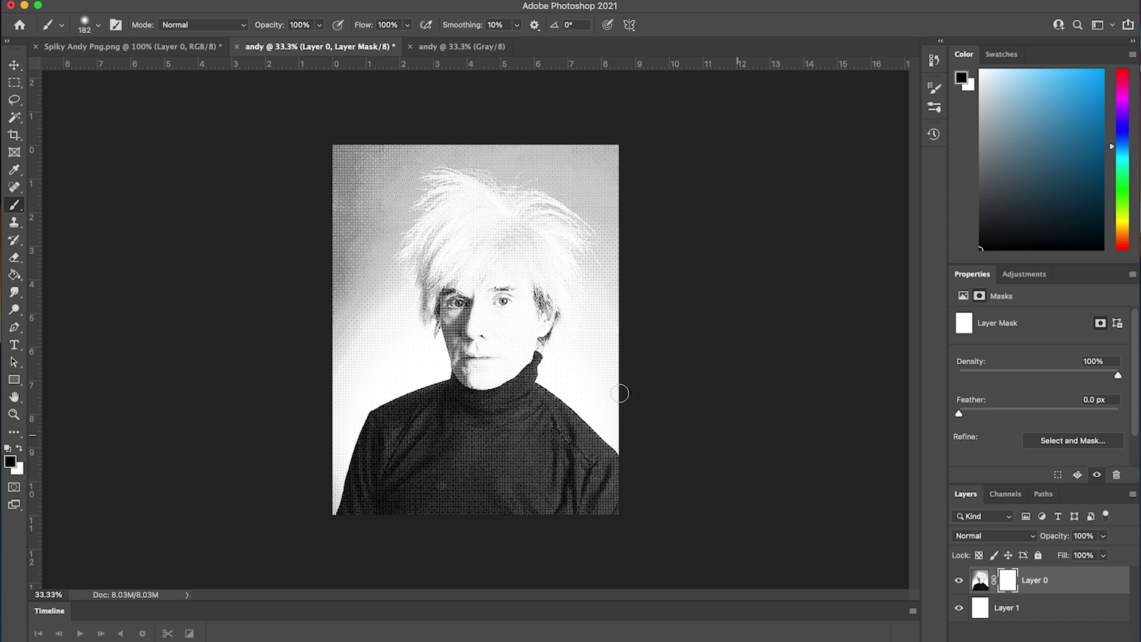
mouse_move(366, 322)
mouse_down()
mouse_move(387, 242)
mouse_move(347, 312)
mouse_move(330, 311)
mouse_move(378, 282)
mouse_move(356, 322)
mouse_up()
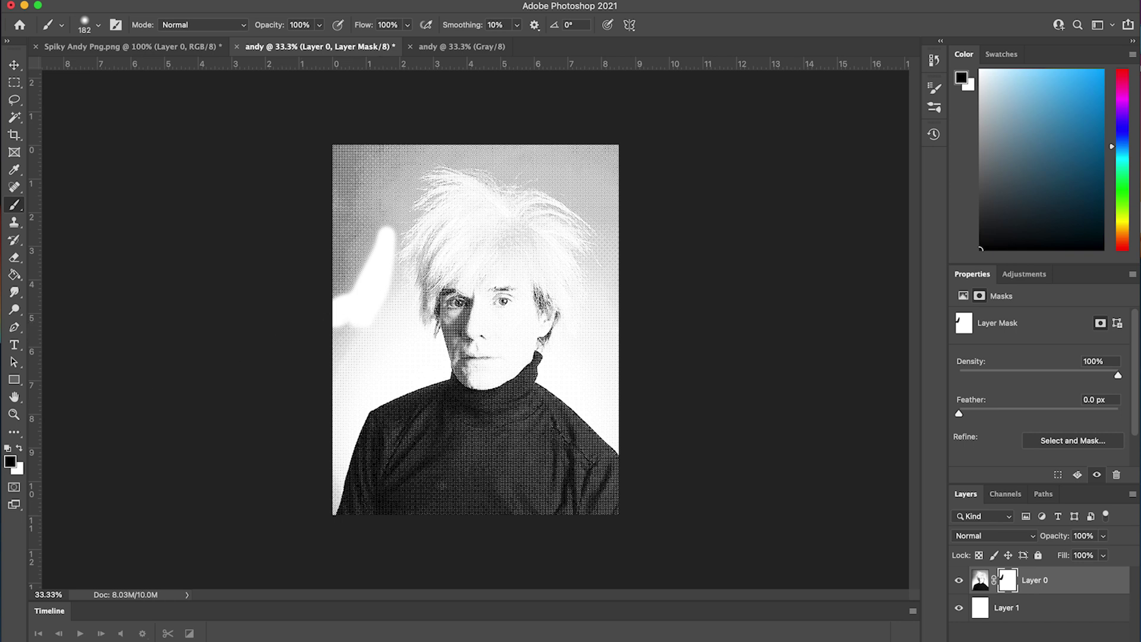
click(19, 450)
click(19, 450)
click(18, 450)
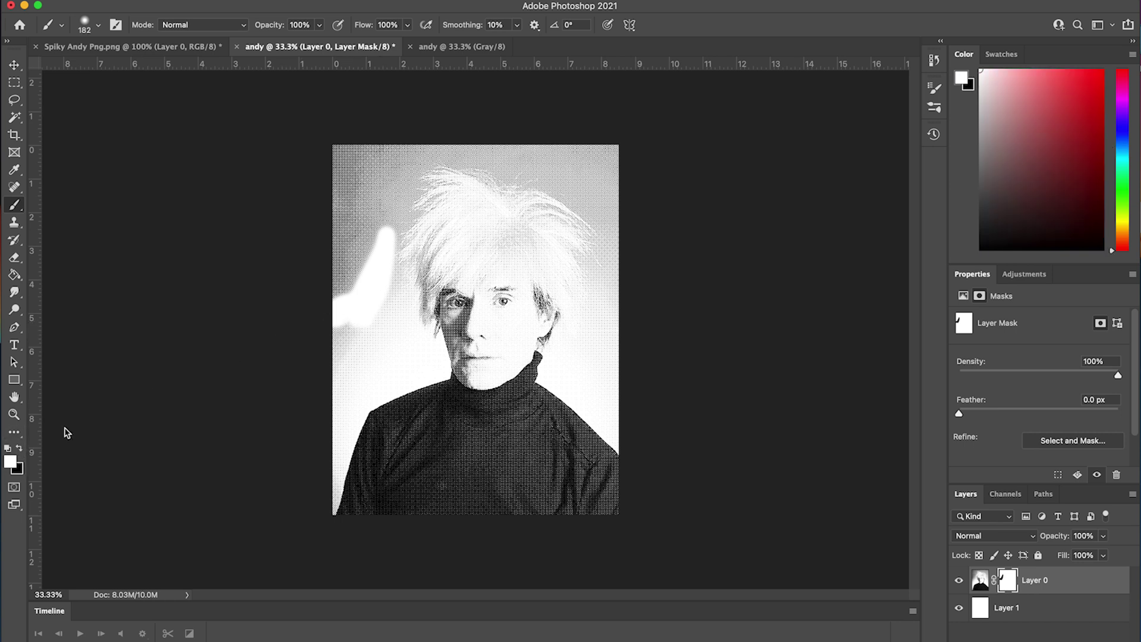
mouse_move(368, 318)
mouse_down()
mouse_move(384, 248)
mouse_move(371, 317)
mouse_up()
drag(390, 243, 358, 292)
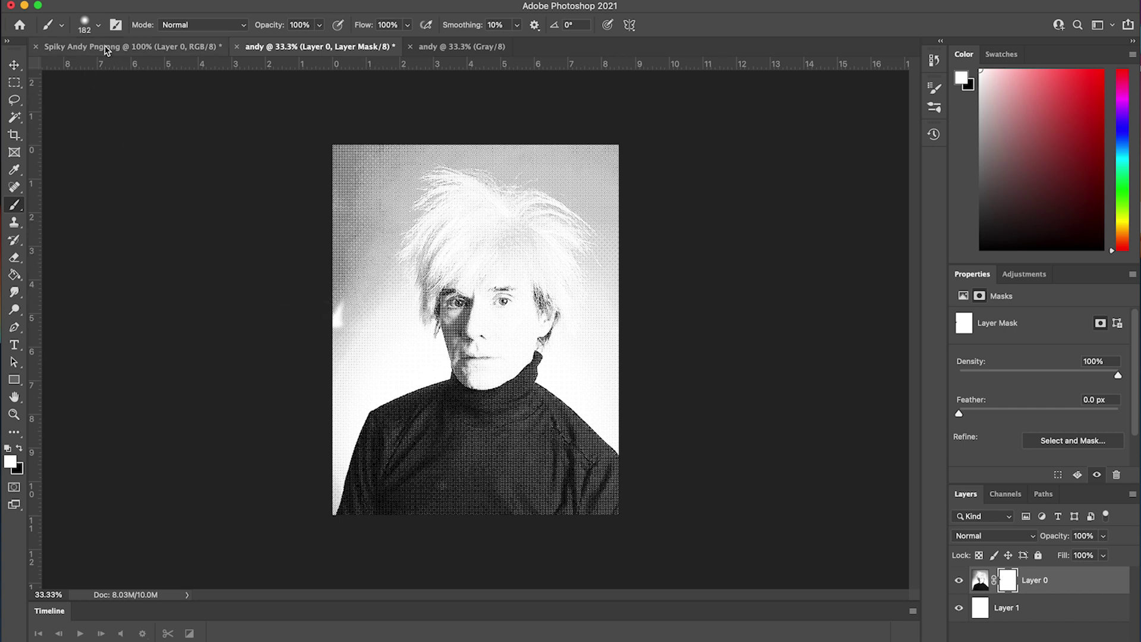
Enlarge the brush to 476 and paint black on the layer mask over the backdrop beside the hair.
click(98, 25)
drag(109, 64, 151, 71)
click(346, 205)
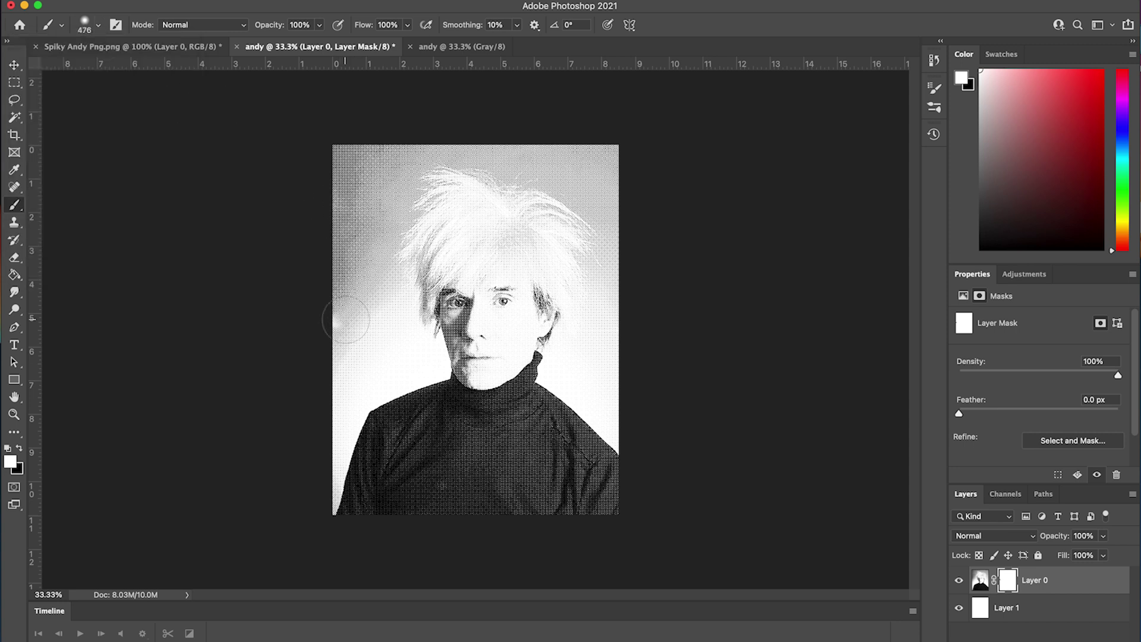
click(18, 450)
mouse_move(365, 297)
mouse_down()
mouse_move(352, 340)
mouse_move(352, 213)
mouse_up()
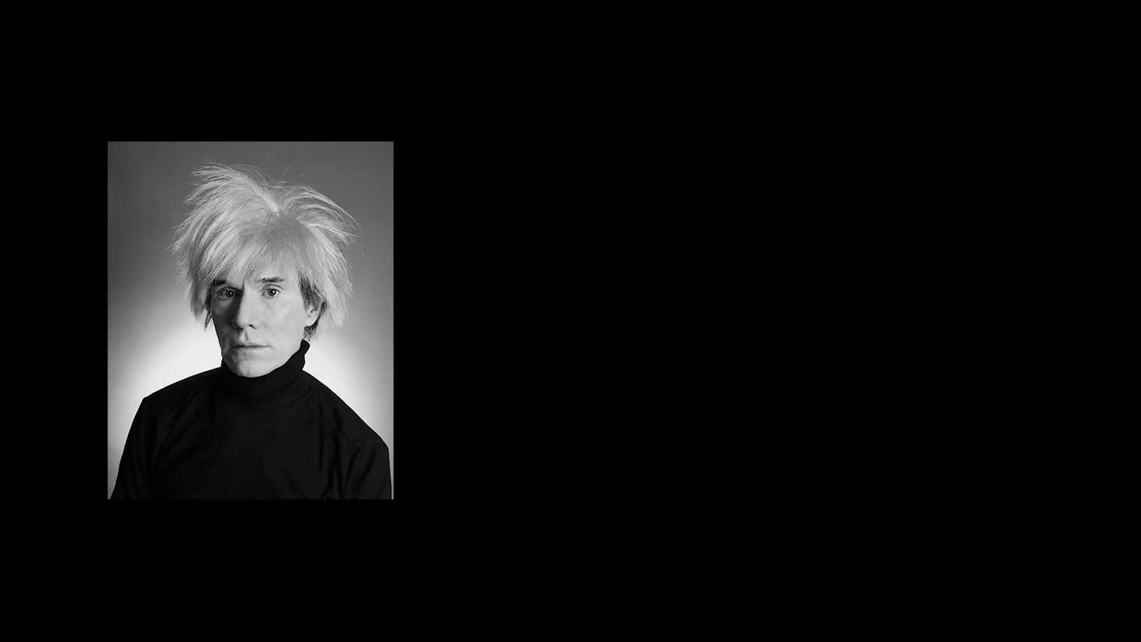